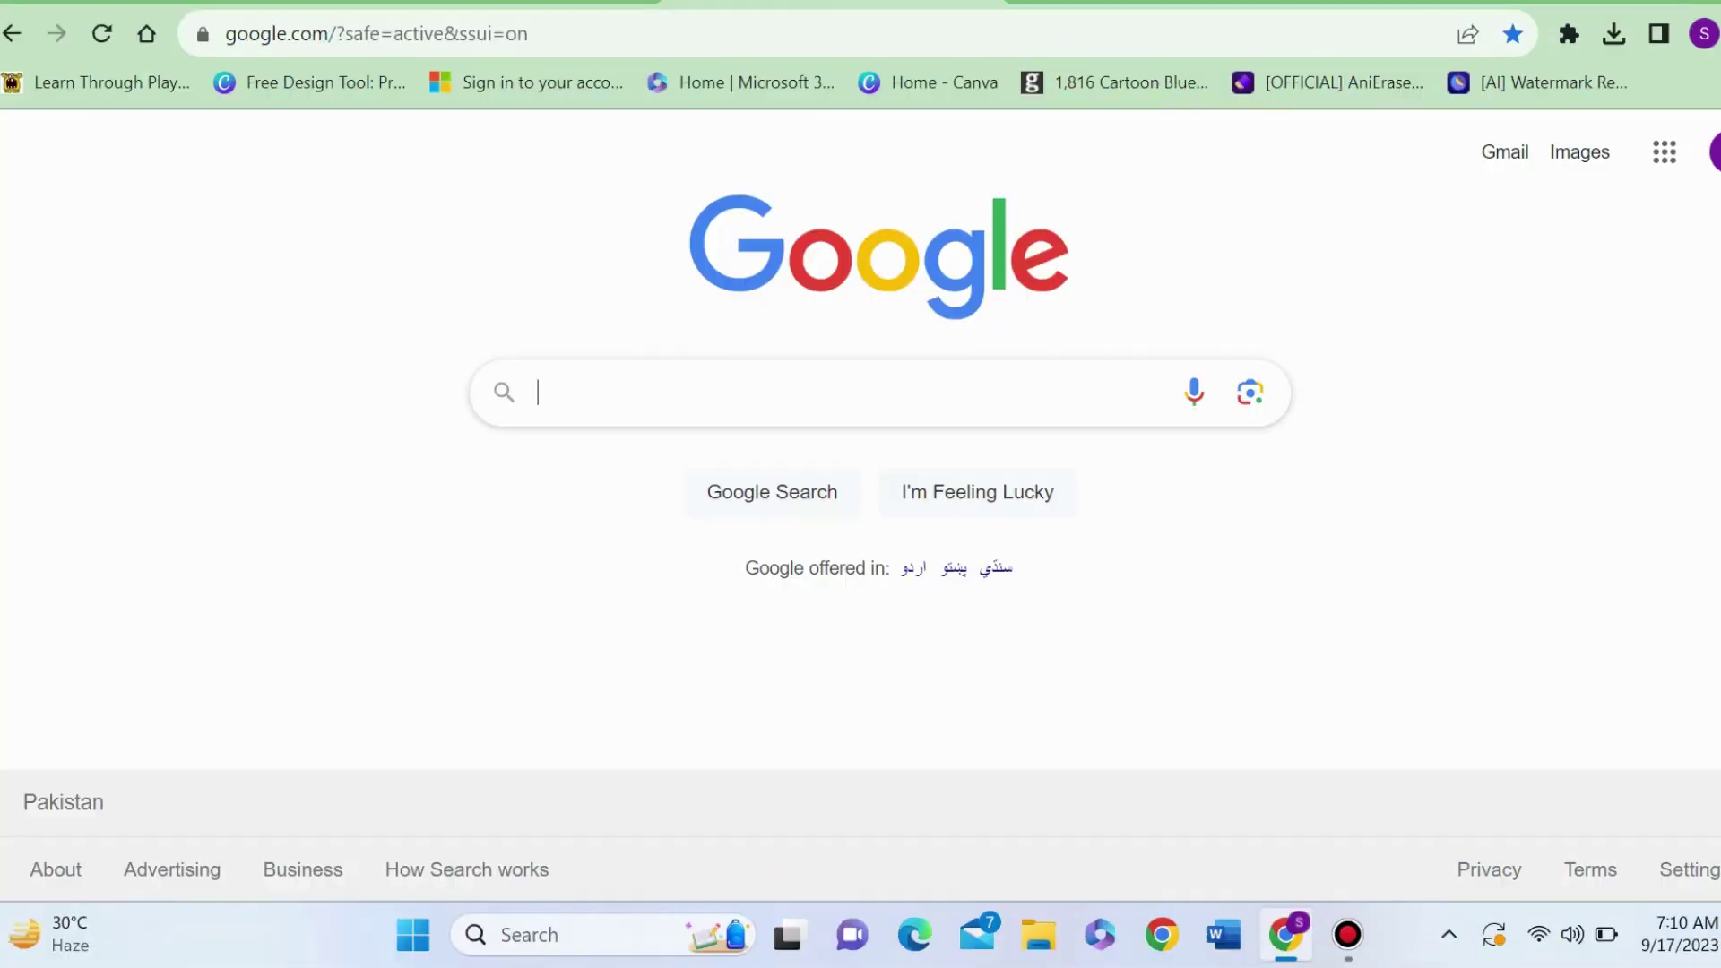
Search Google for "printable worksheet for grade 1".
type("p")
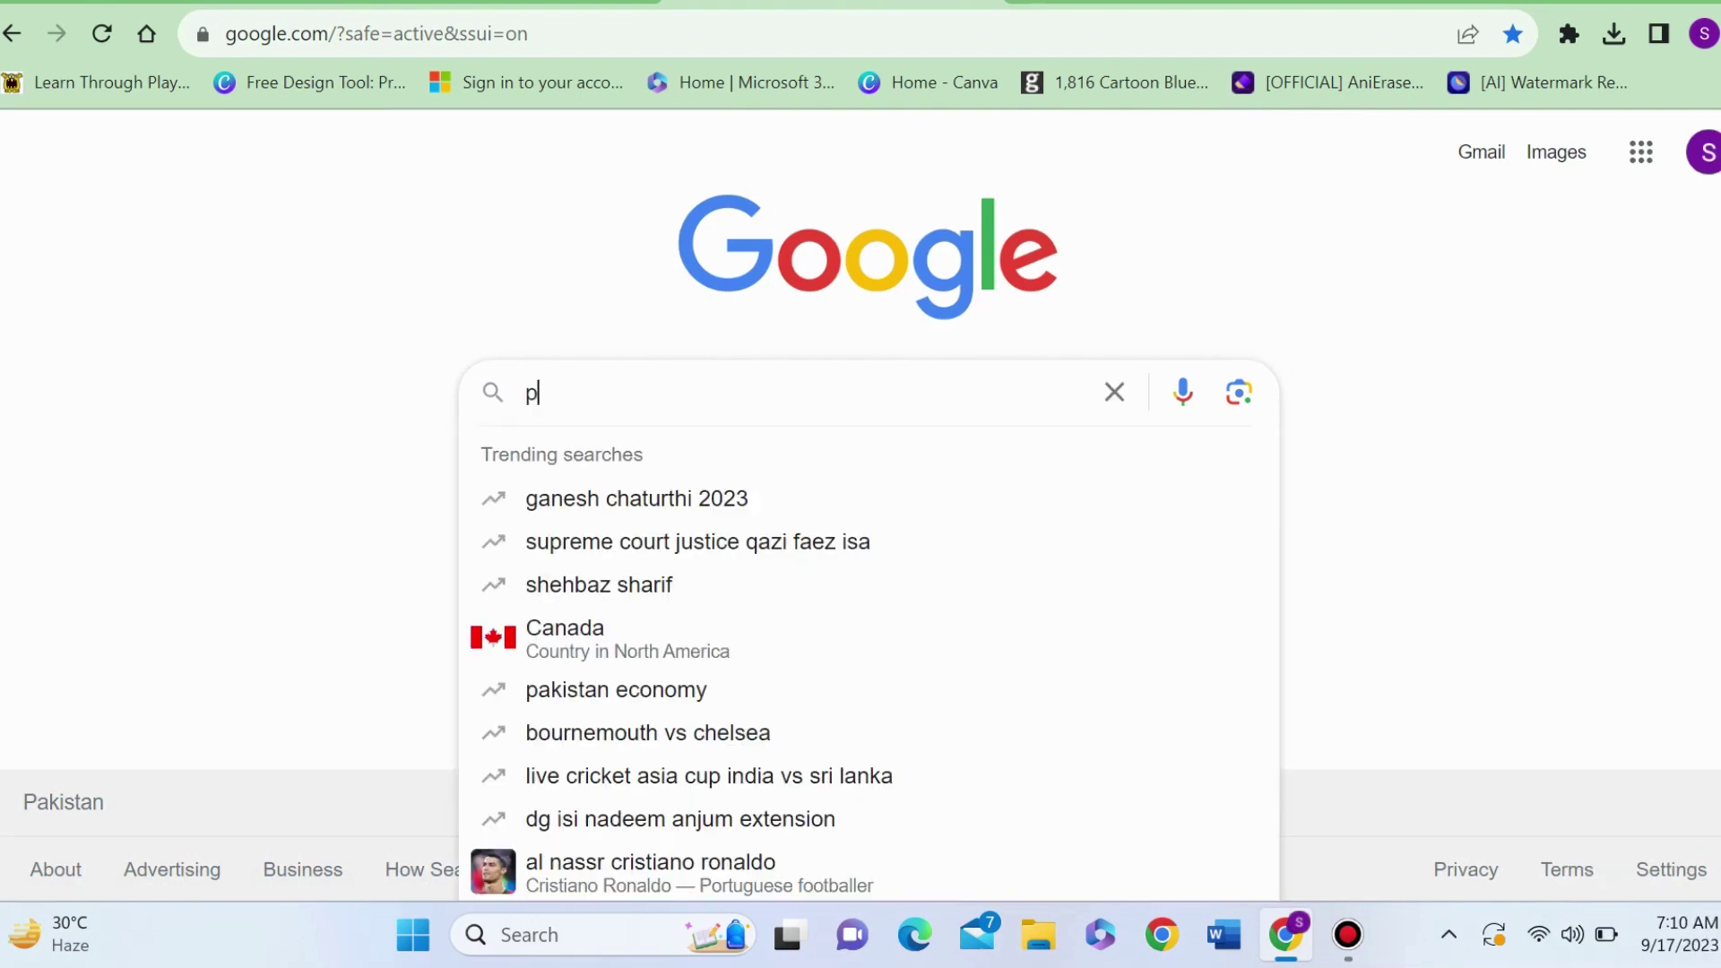
type("rintabl")
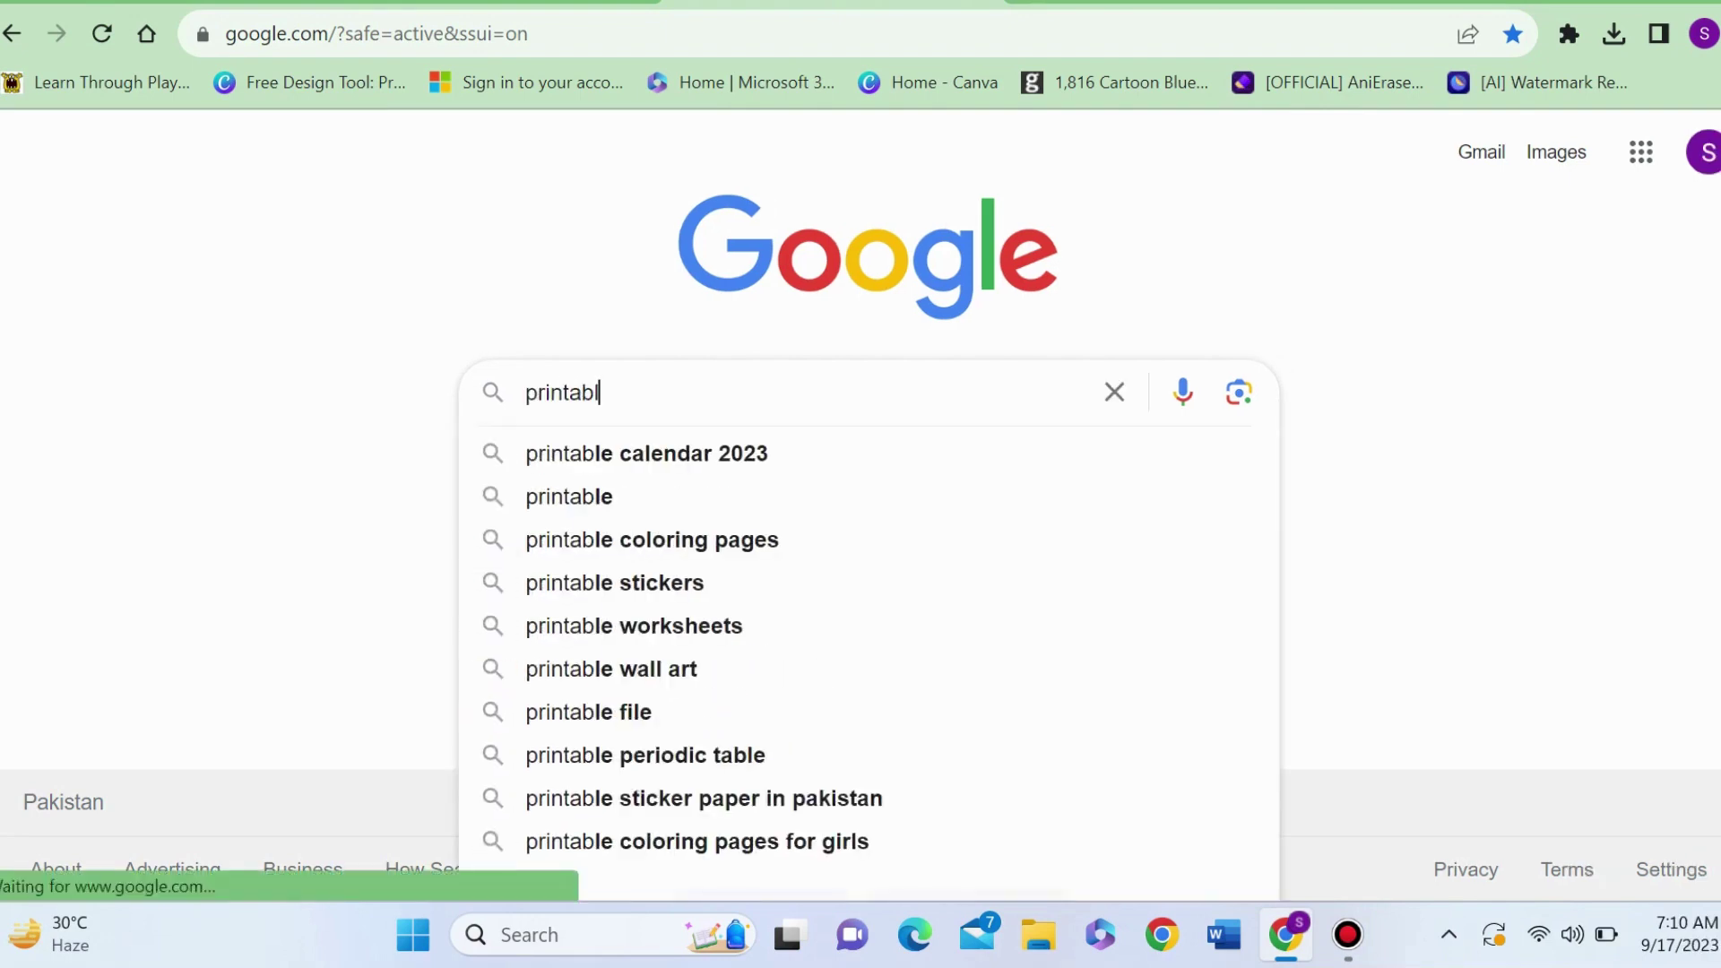
type("e works")
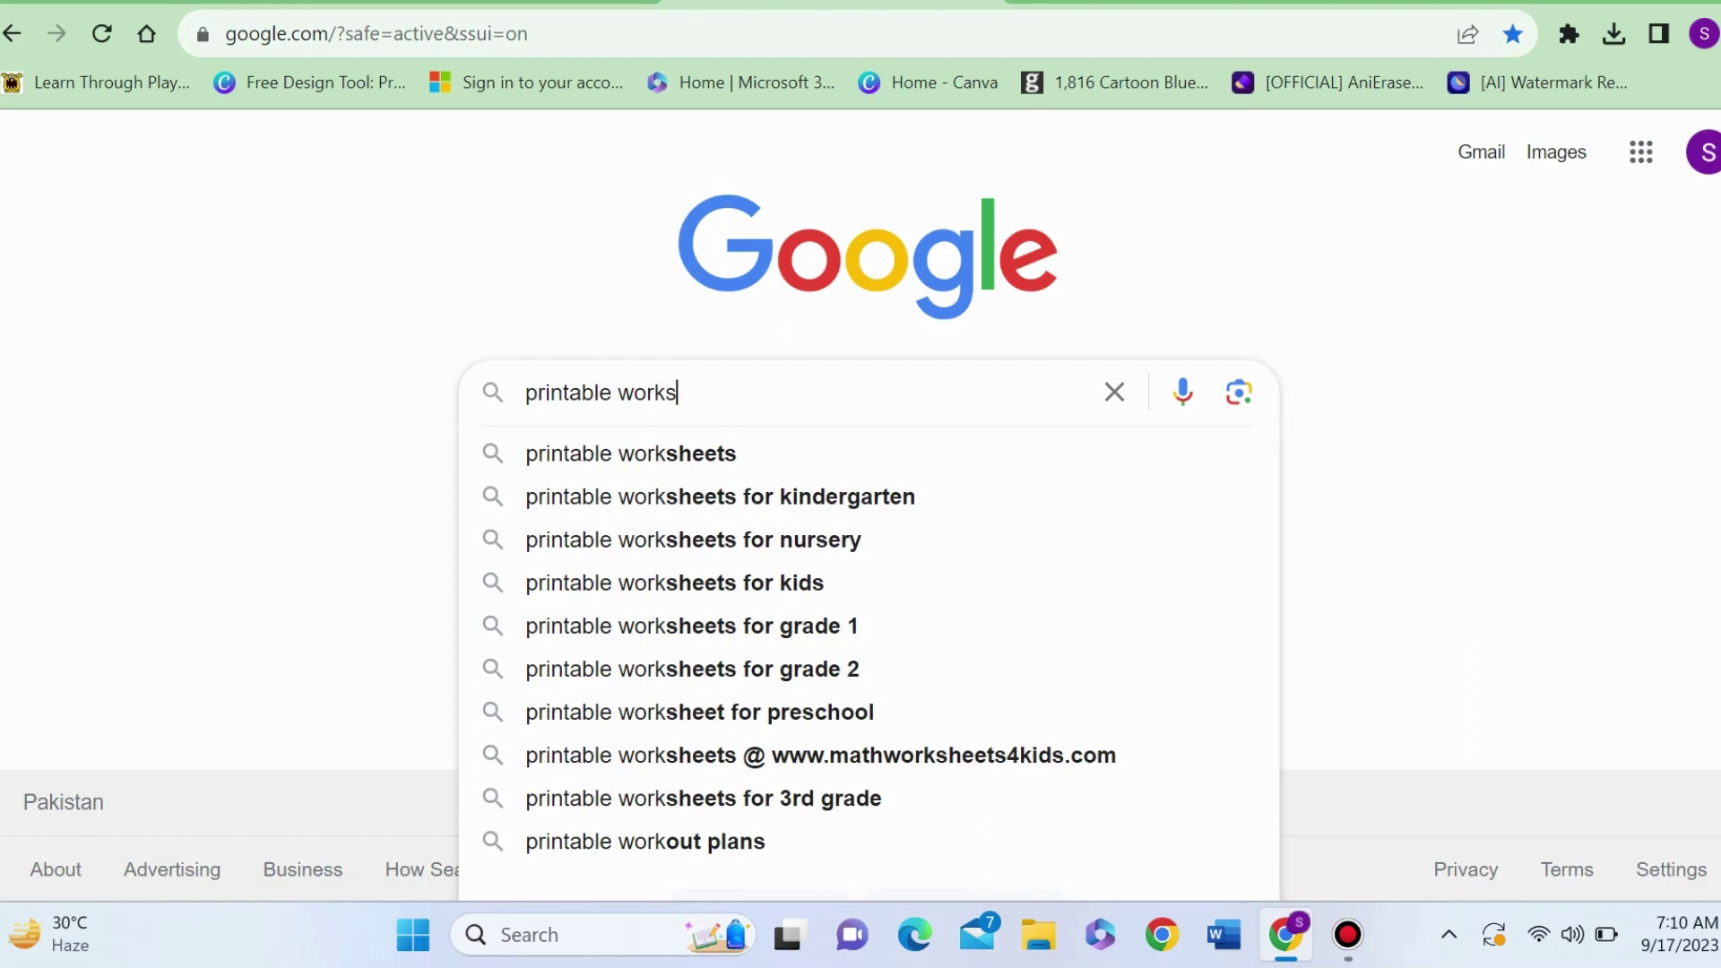
type("heet for gr")
key("Caps_Lock")
type("ADE ")
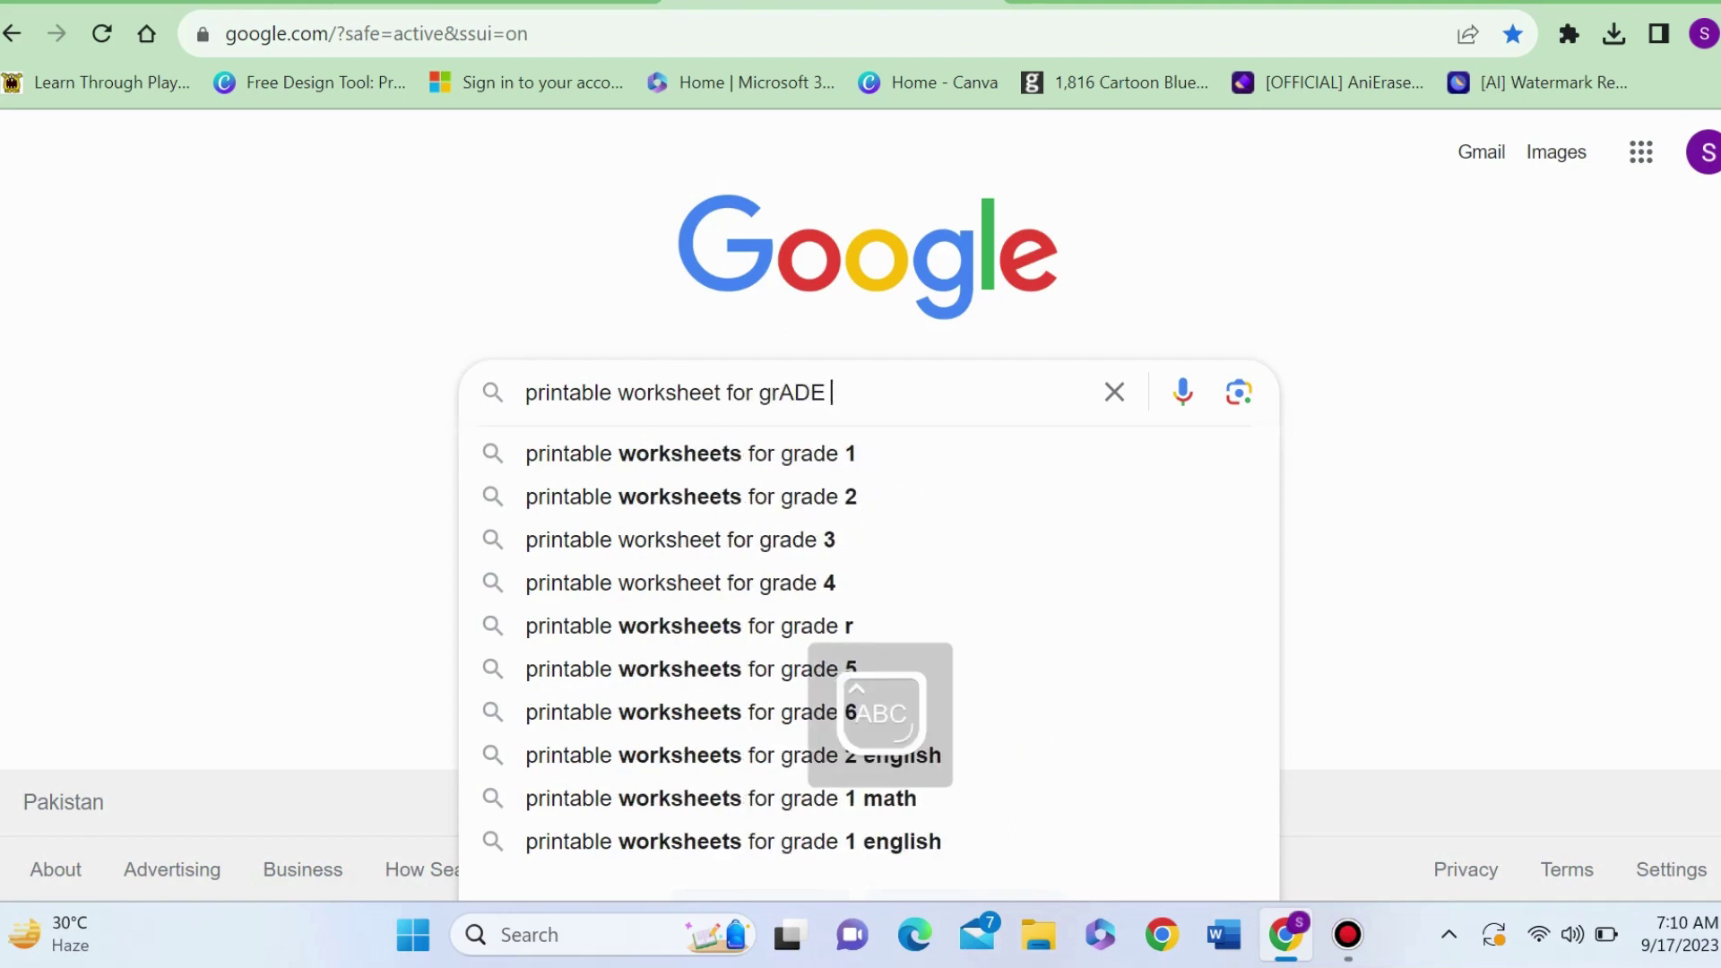
type("1")
key("Return")
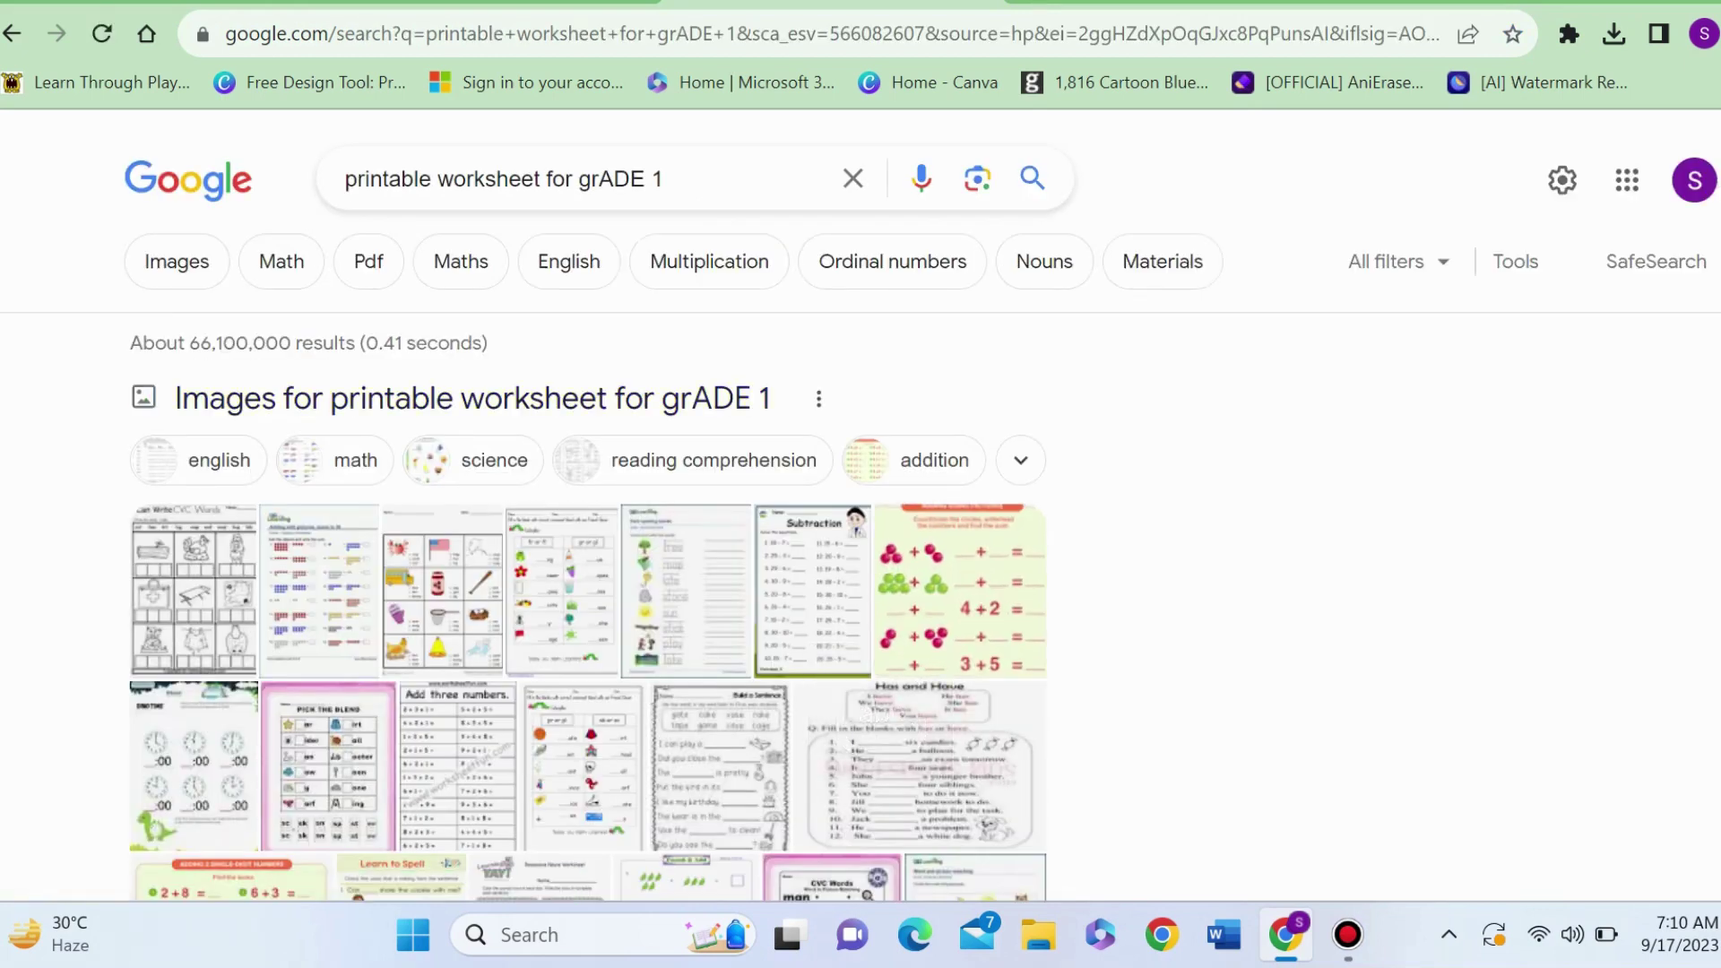
Save the "Adding Using Pictures" worksheet image to the Desktop as the PNG "Addition-Worksheets-for-Grade-1-1 (1)".
left_click(960, 592)
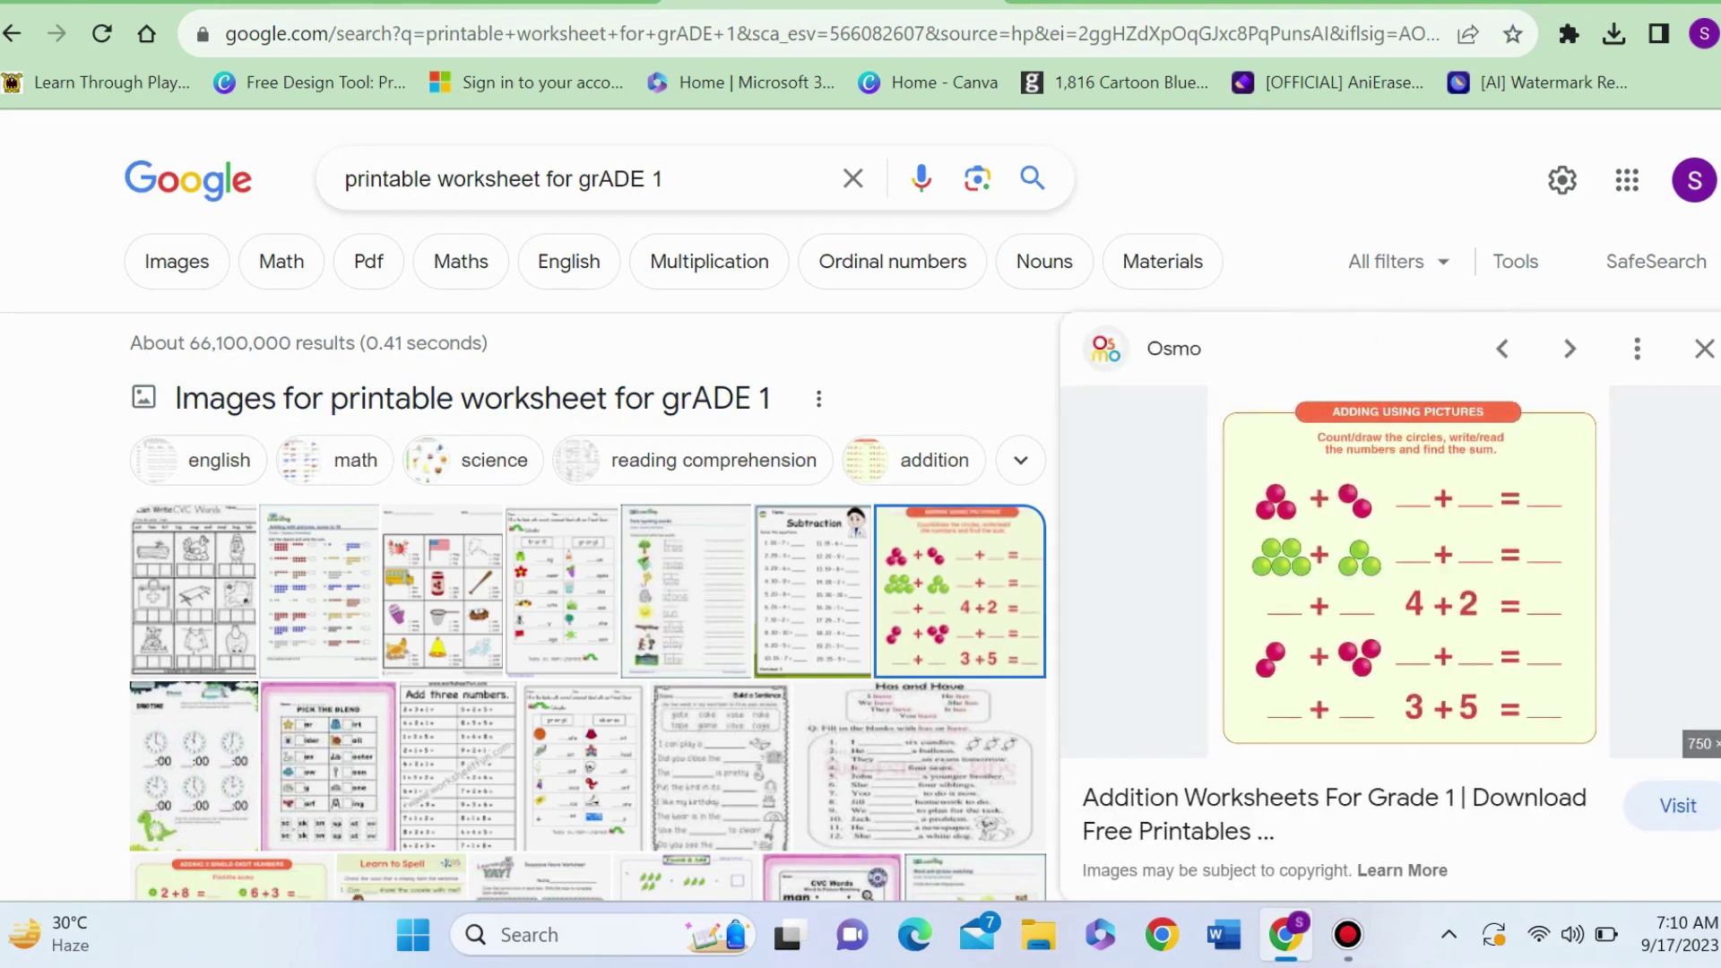
right_click(1302, 581)
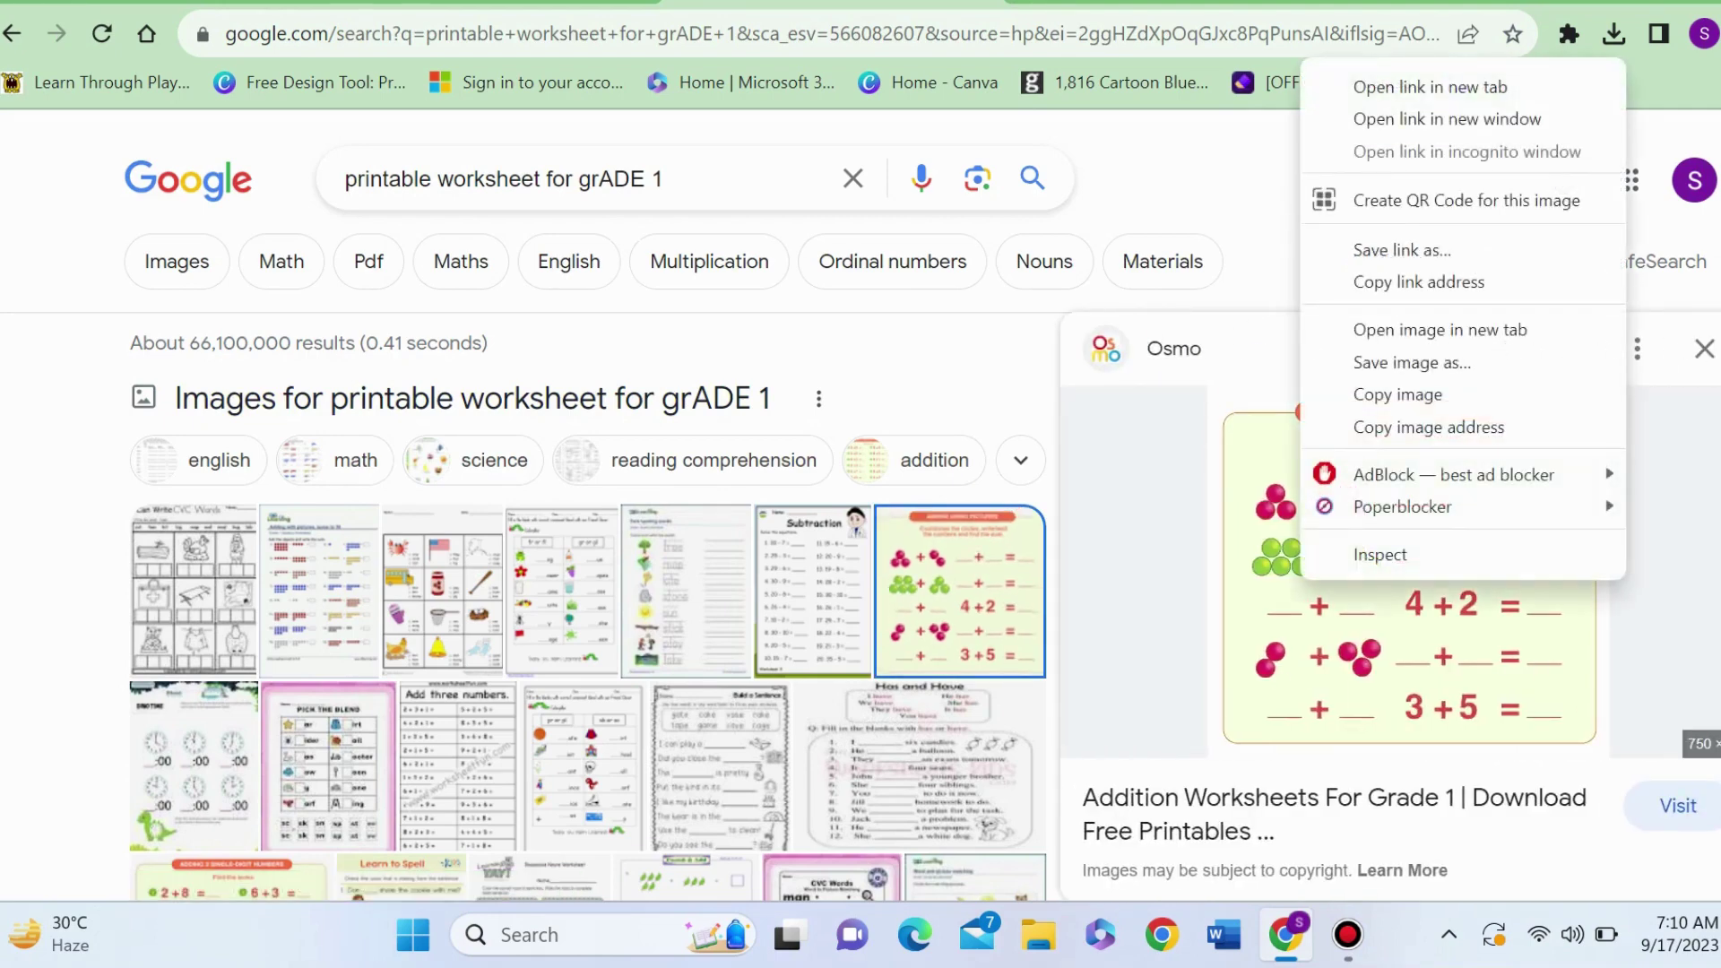
left_click(1412, 363)
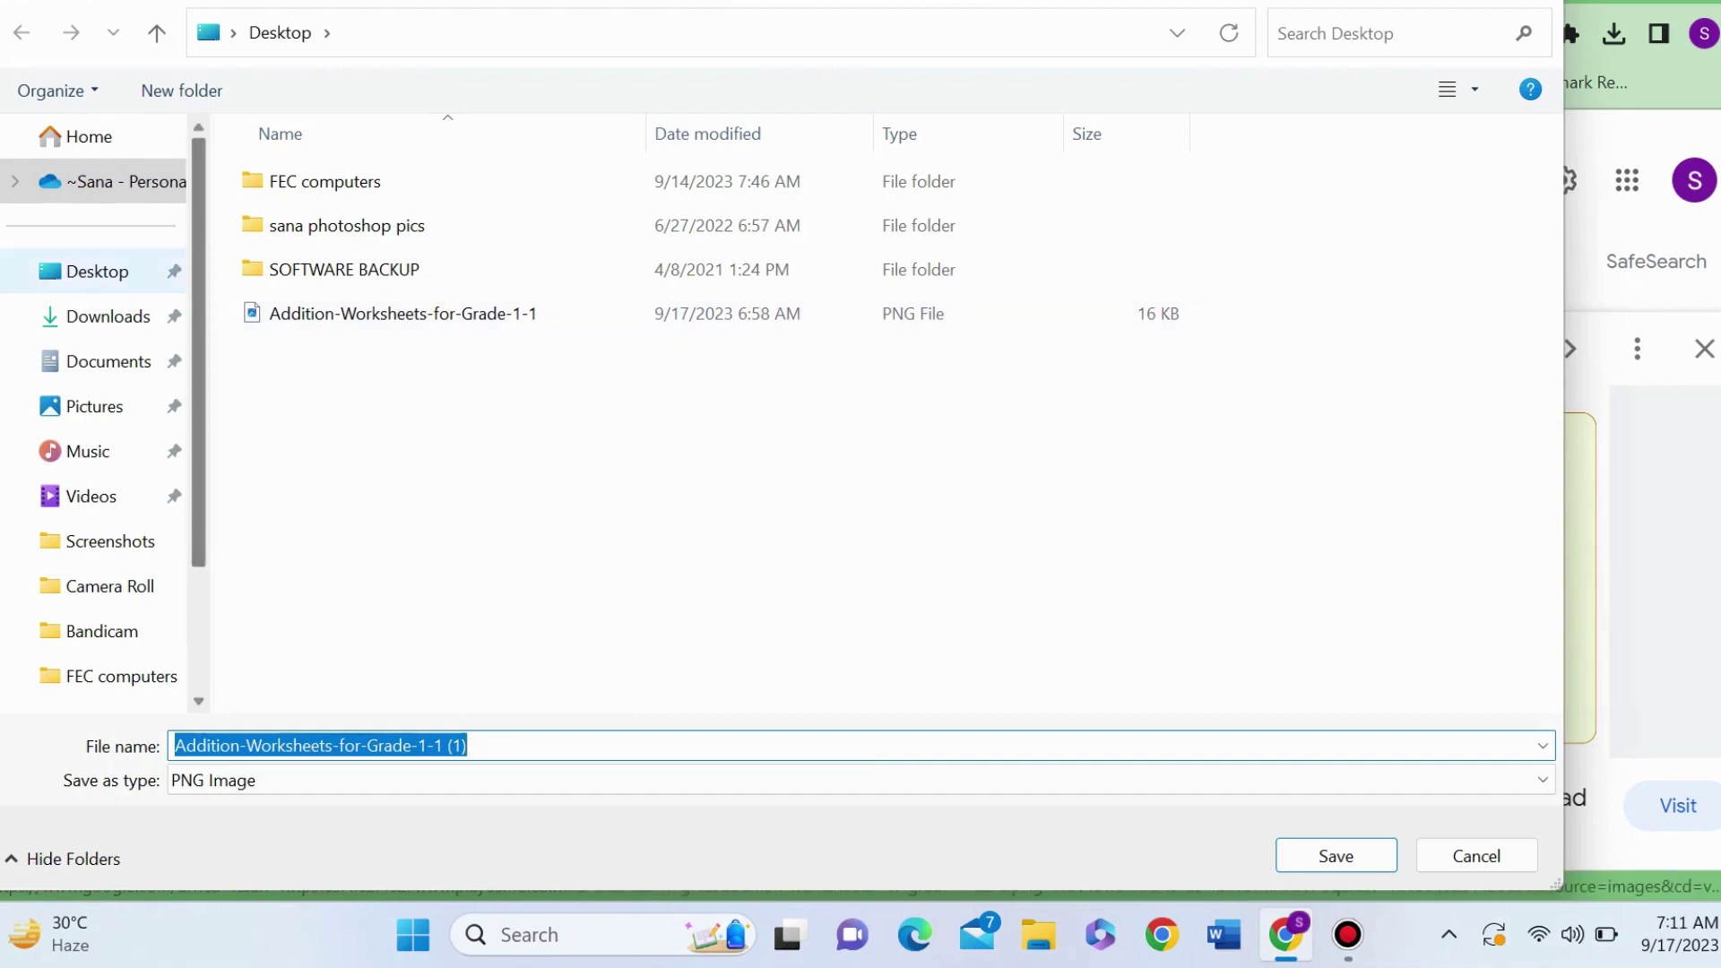
left_click(97, 272)
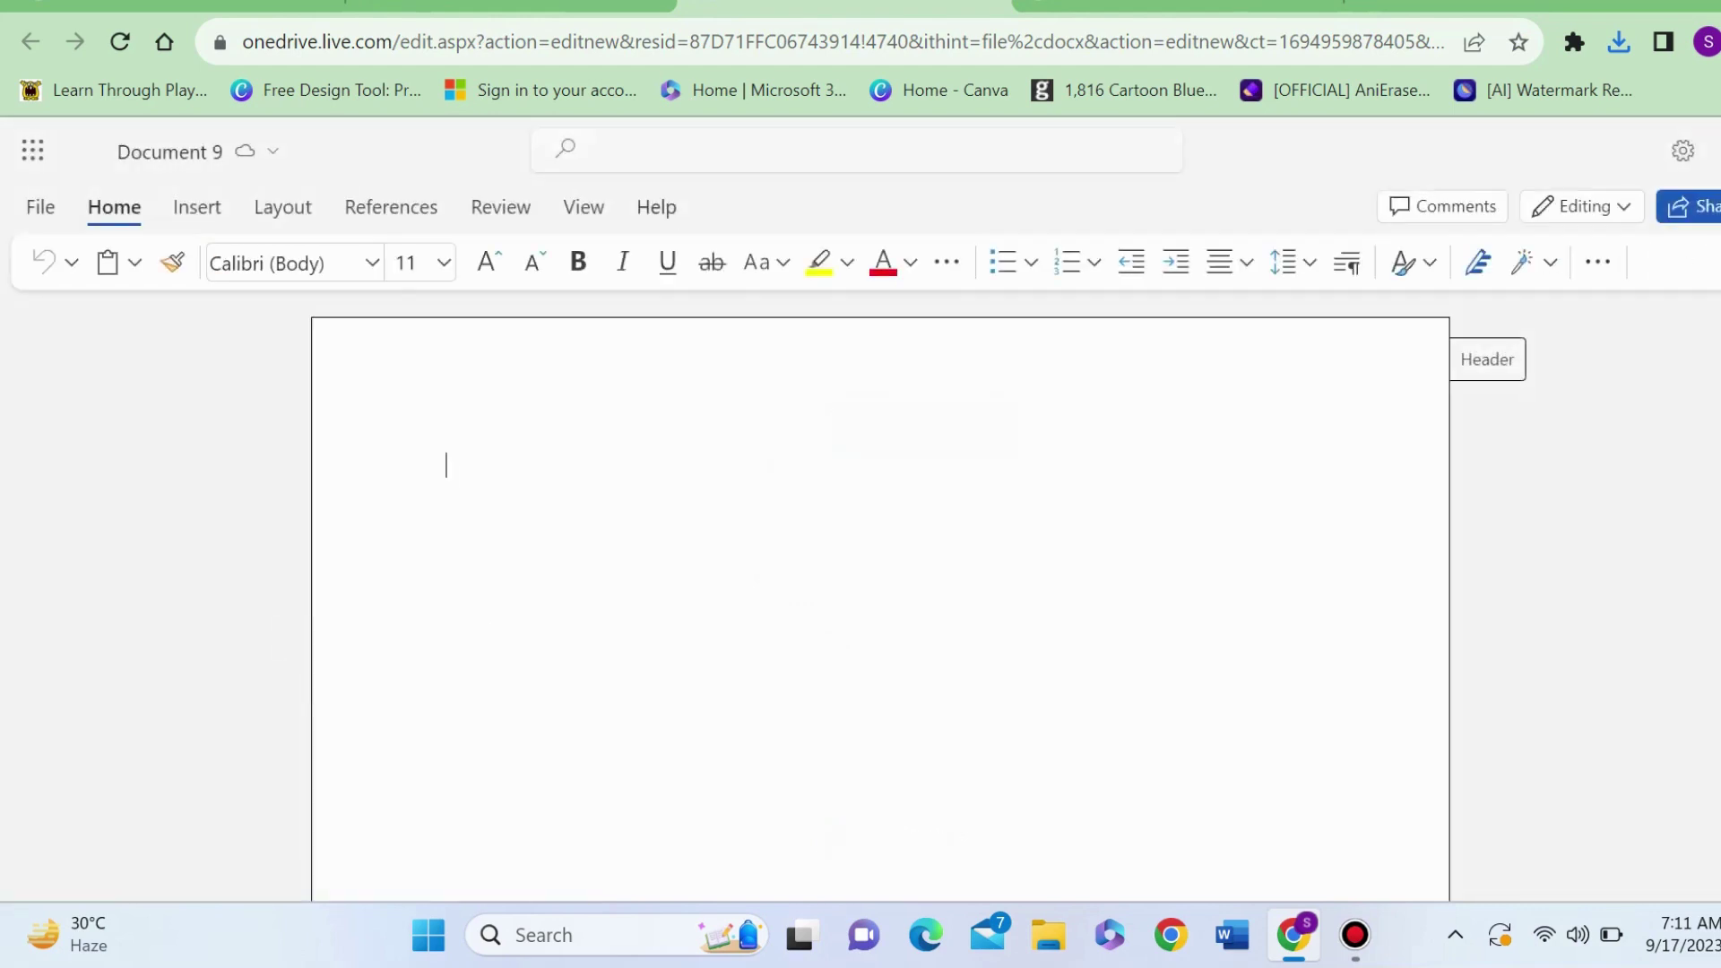
In the blank Word document, insert the picture "Addition-Worksheets-for-Grade-1-1 (1)" from this device and set its text wrapping to Behind Text.
left_click(197, 207)
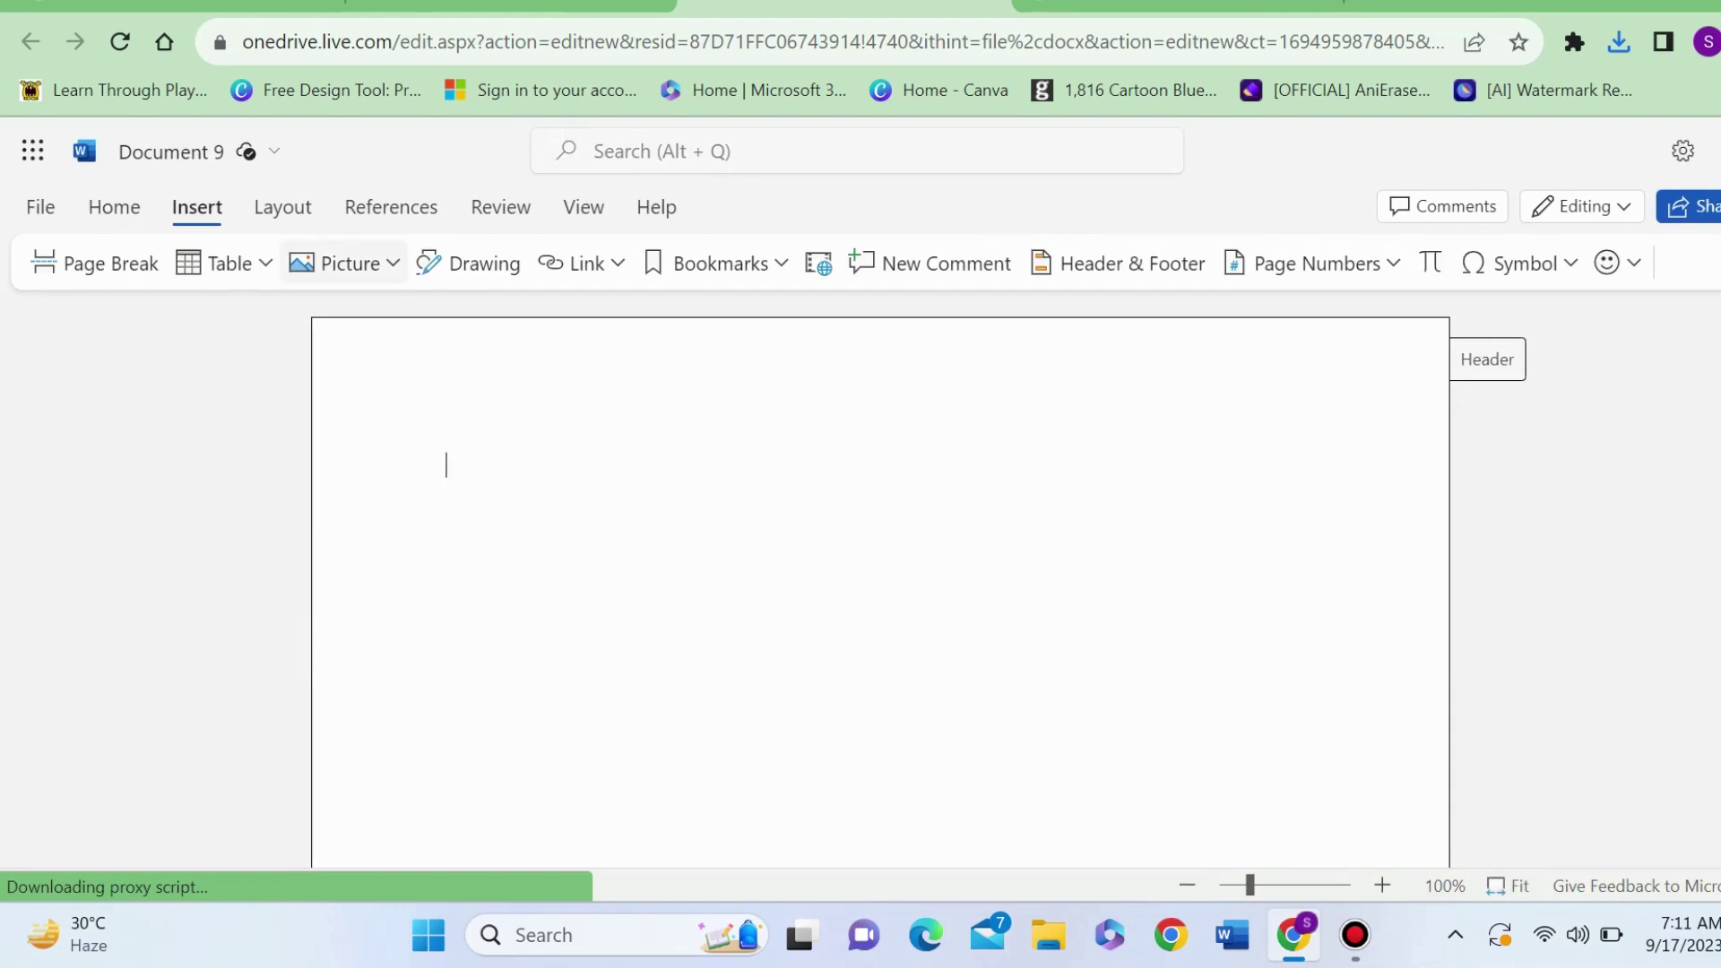
left_click(345, 263)
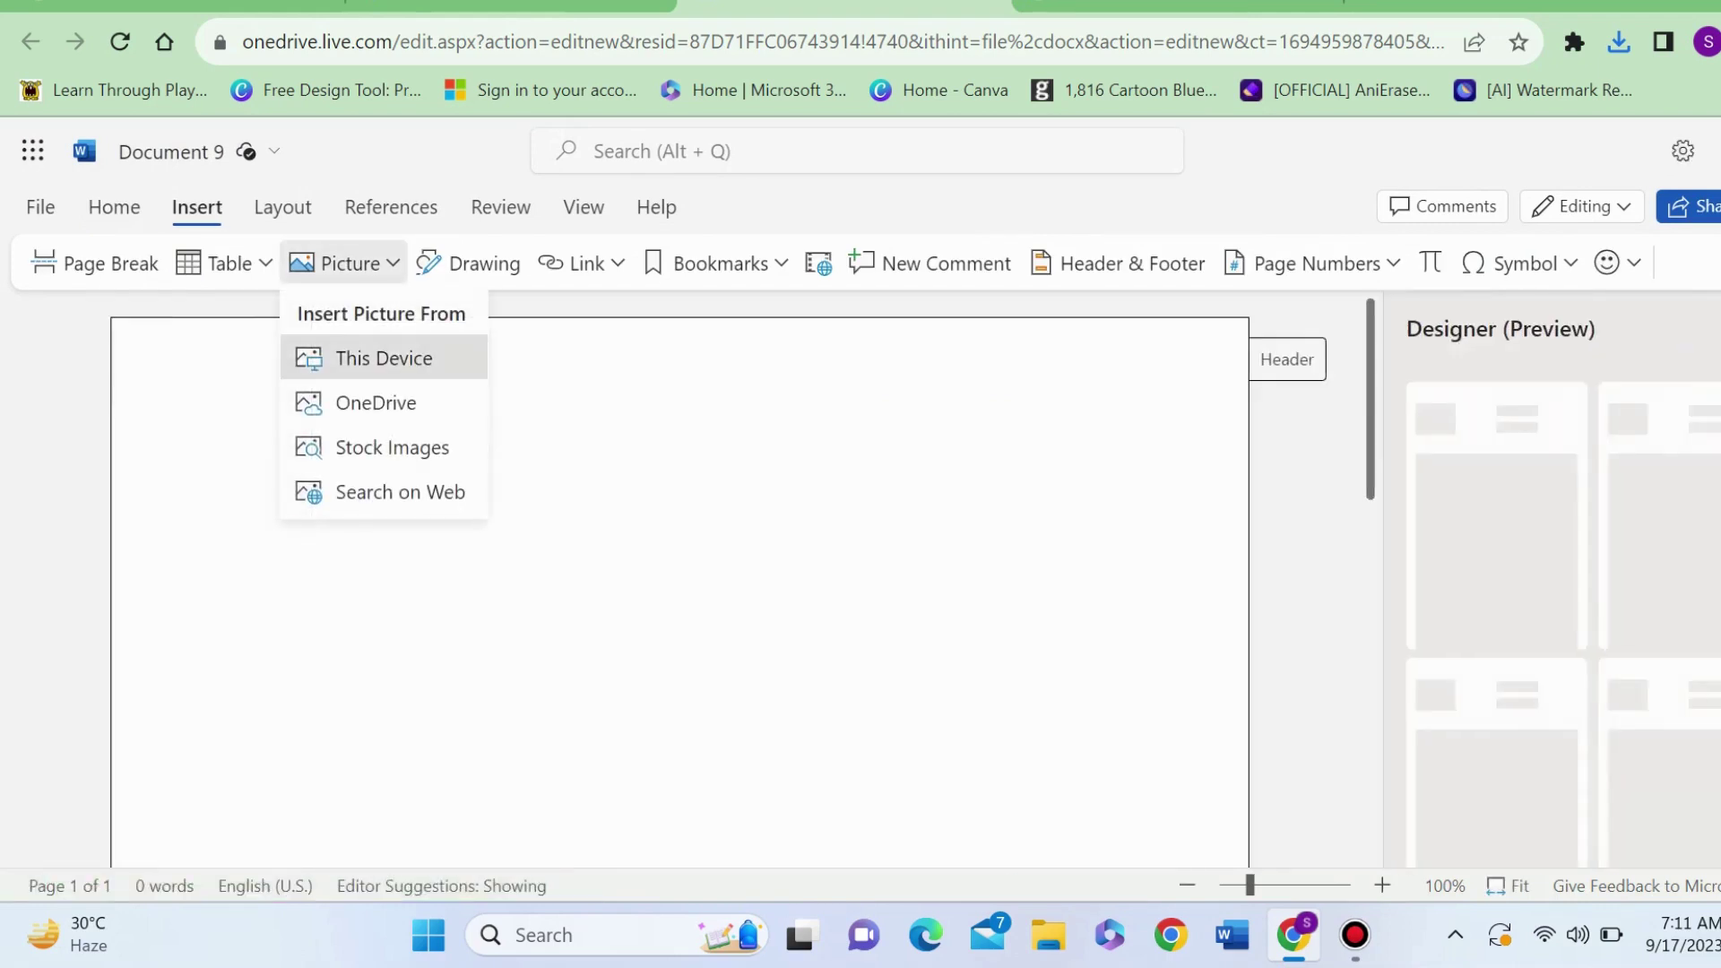
left_click(383, 358)
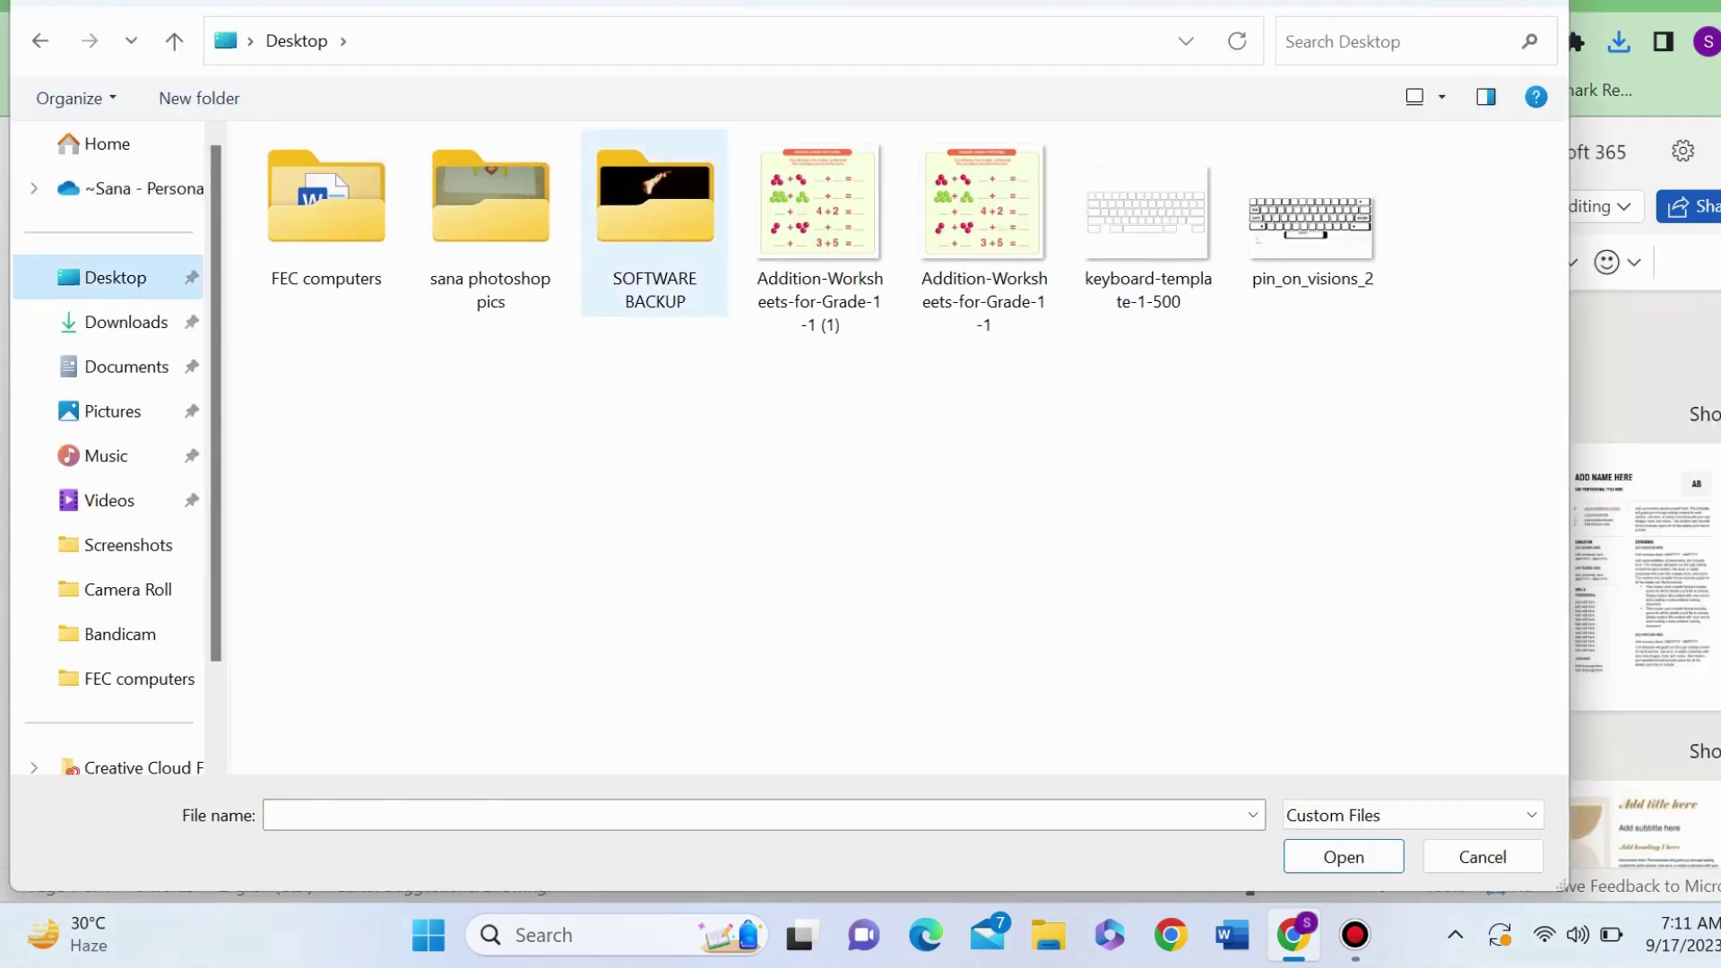
double_click(818, 215)
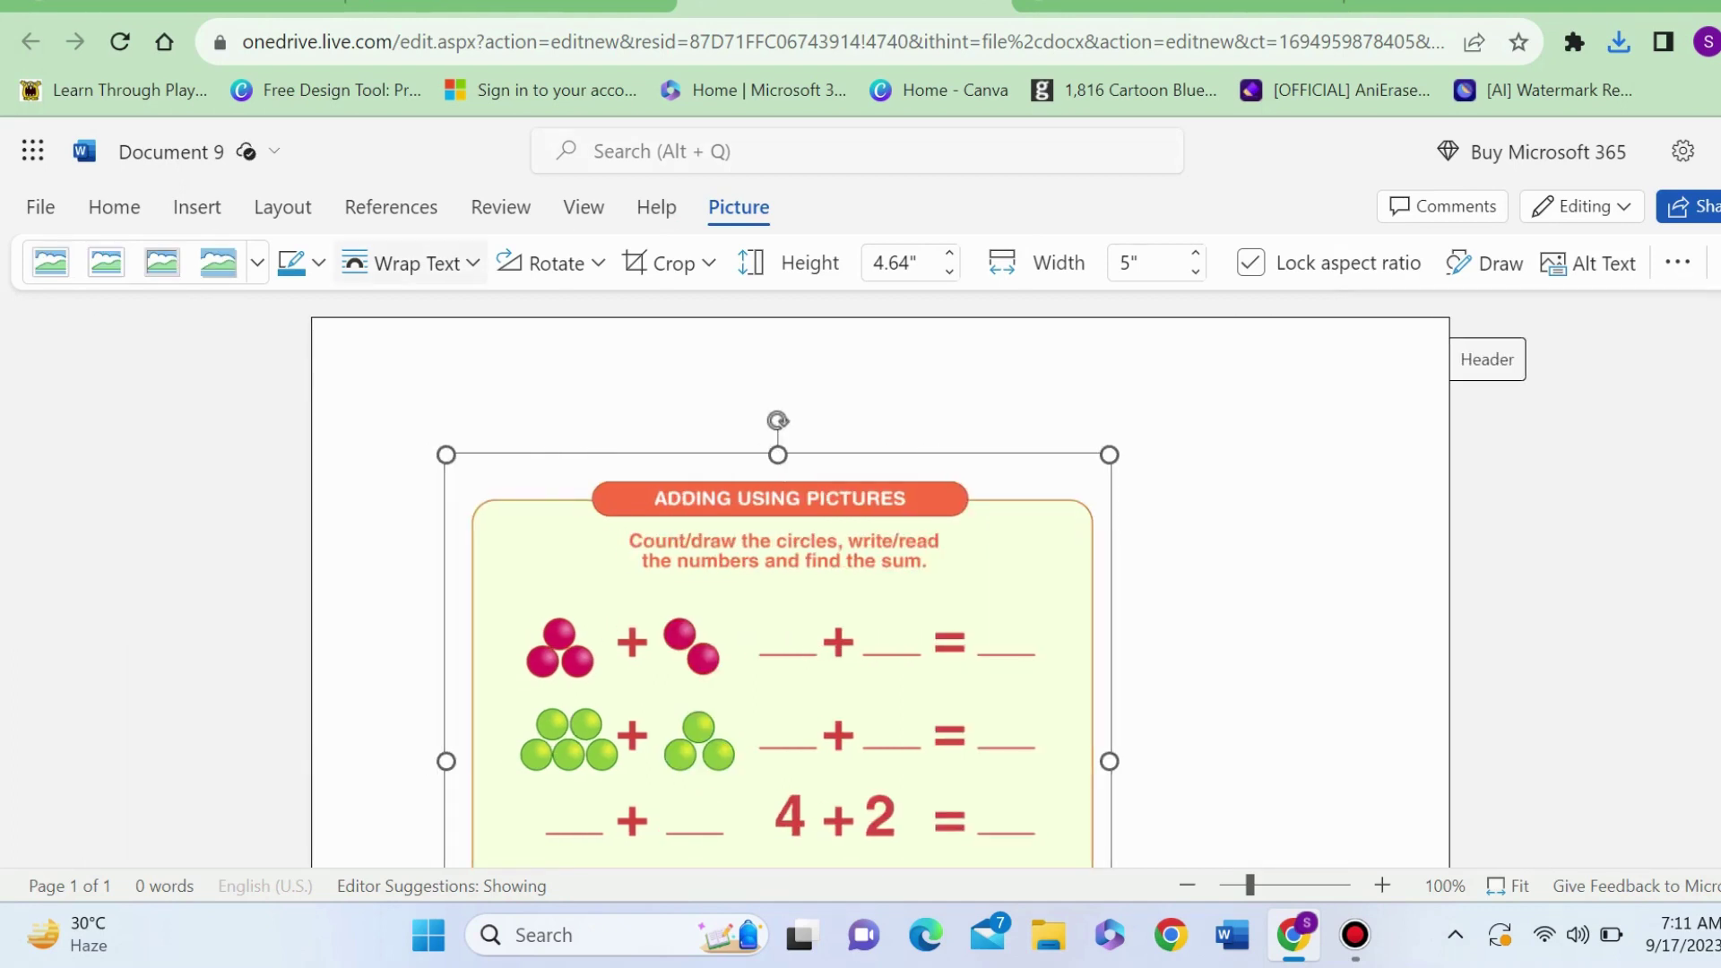
left_click(408, 263)
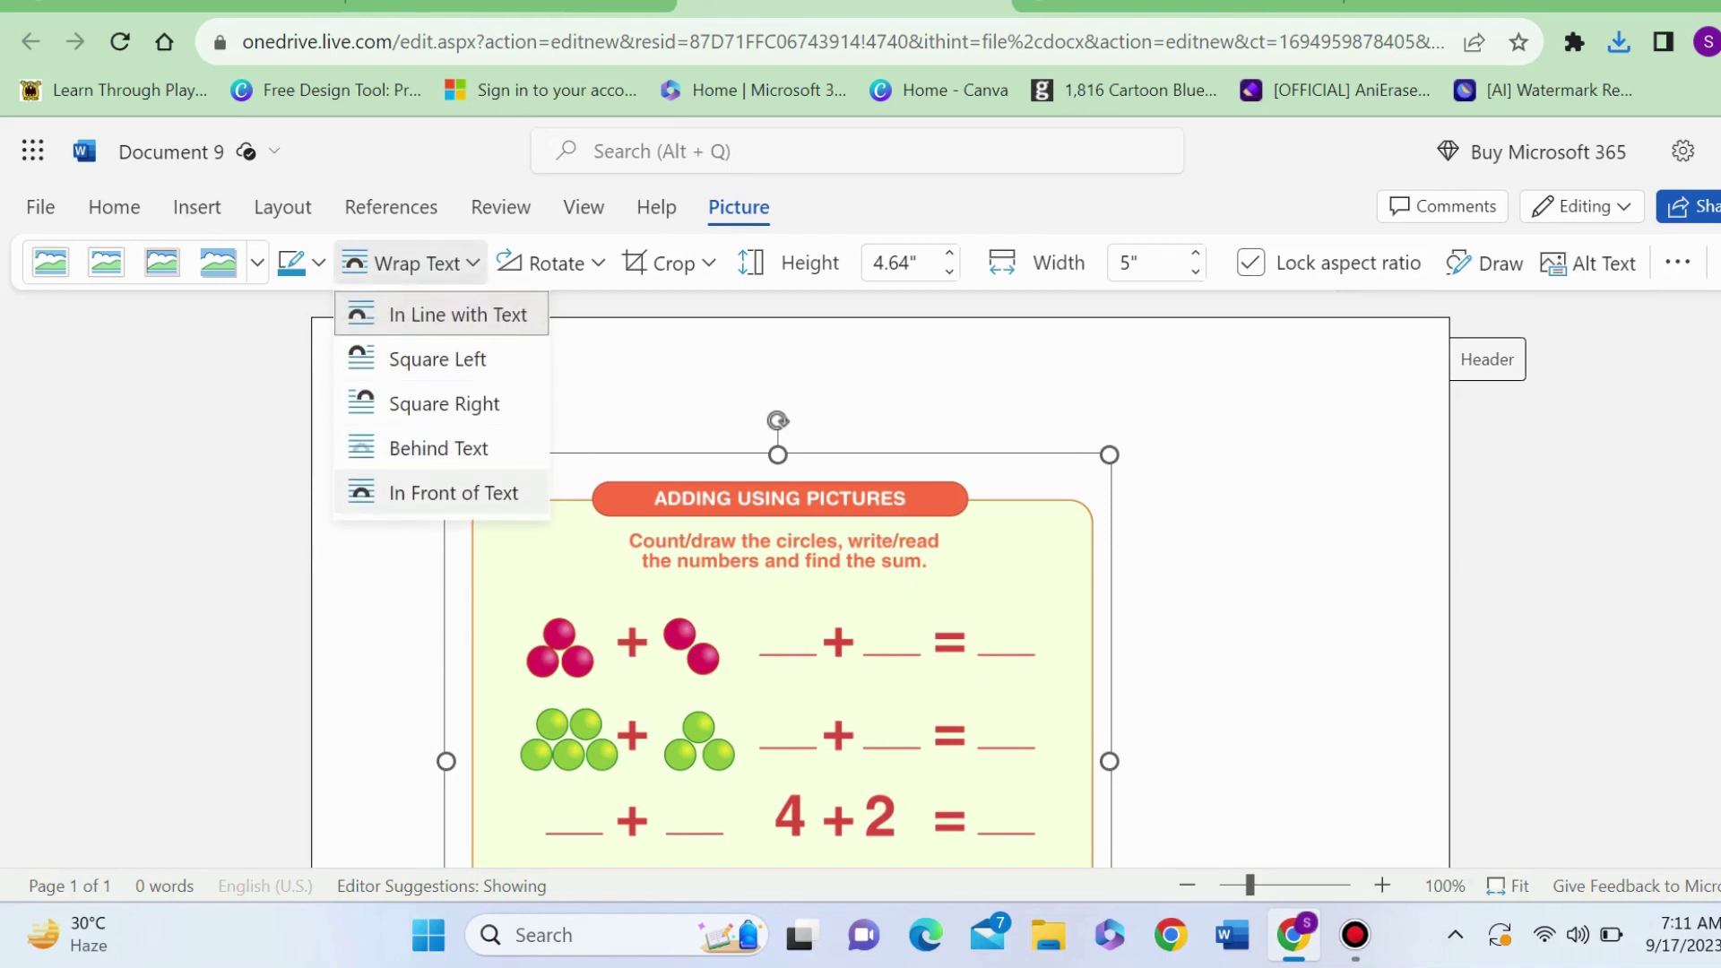
left_click(439, 448)
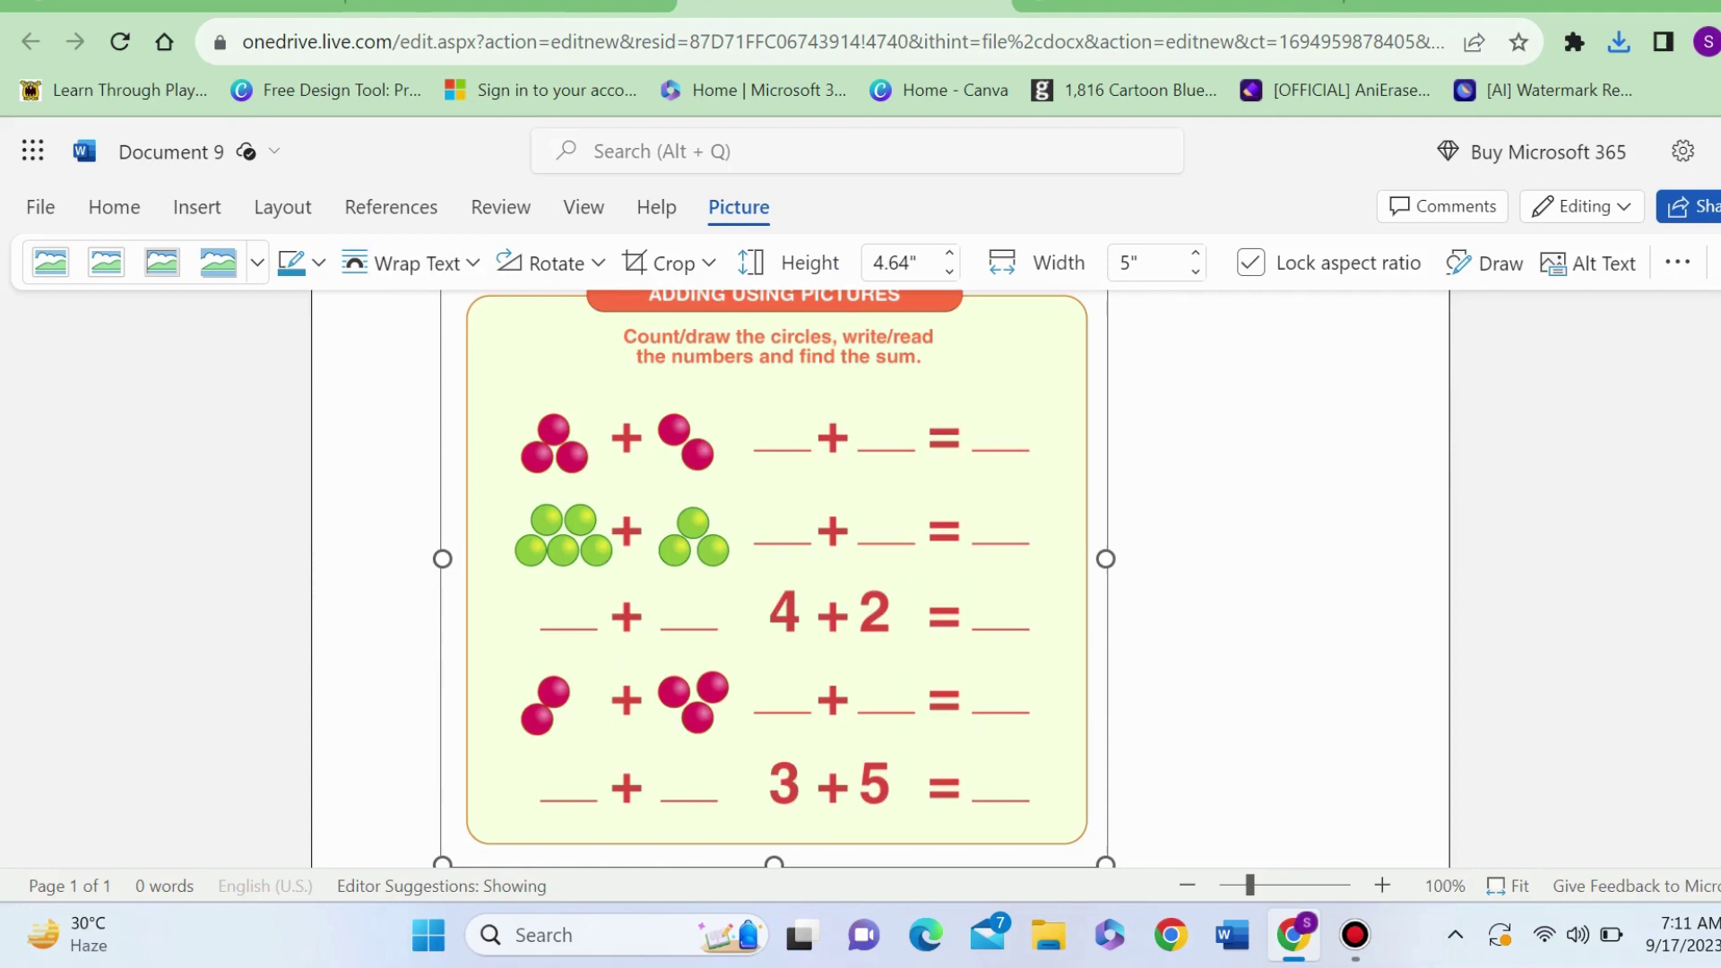
Add a line above the worksheet picture with "Name:" and "Date:", each followed by an underscore blank, and end it with a line break.
scroll(880, 579, "up", 2)
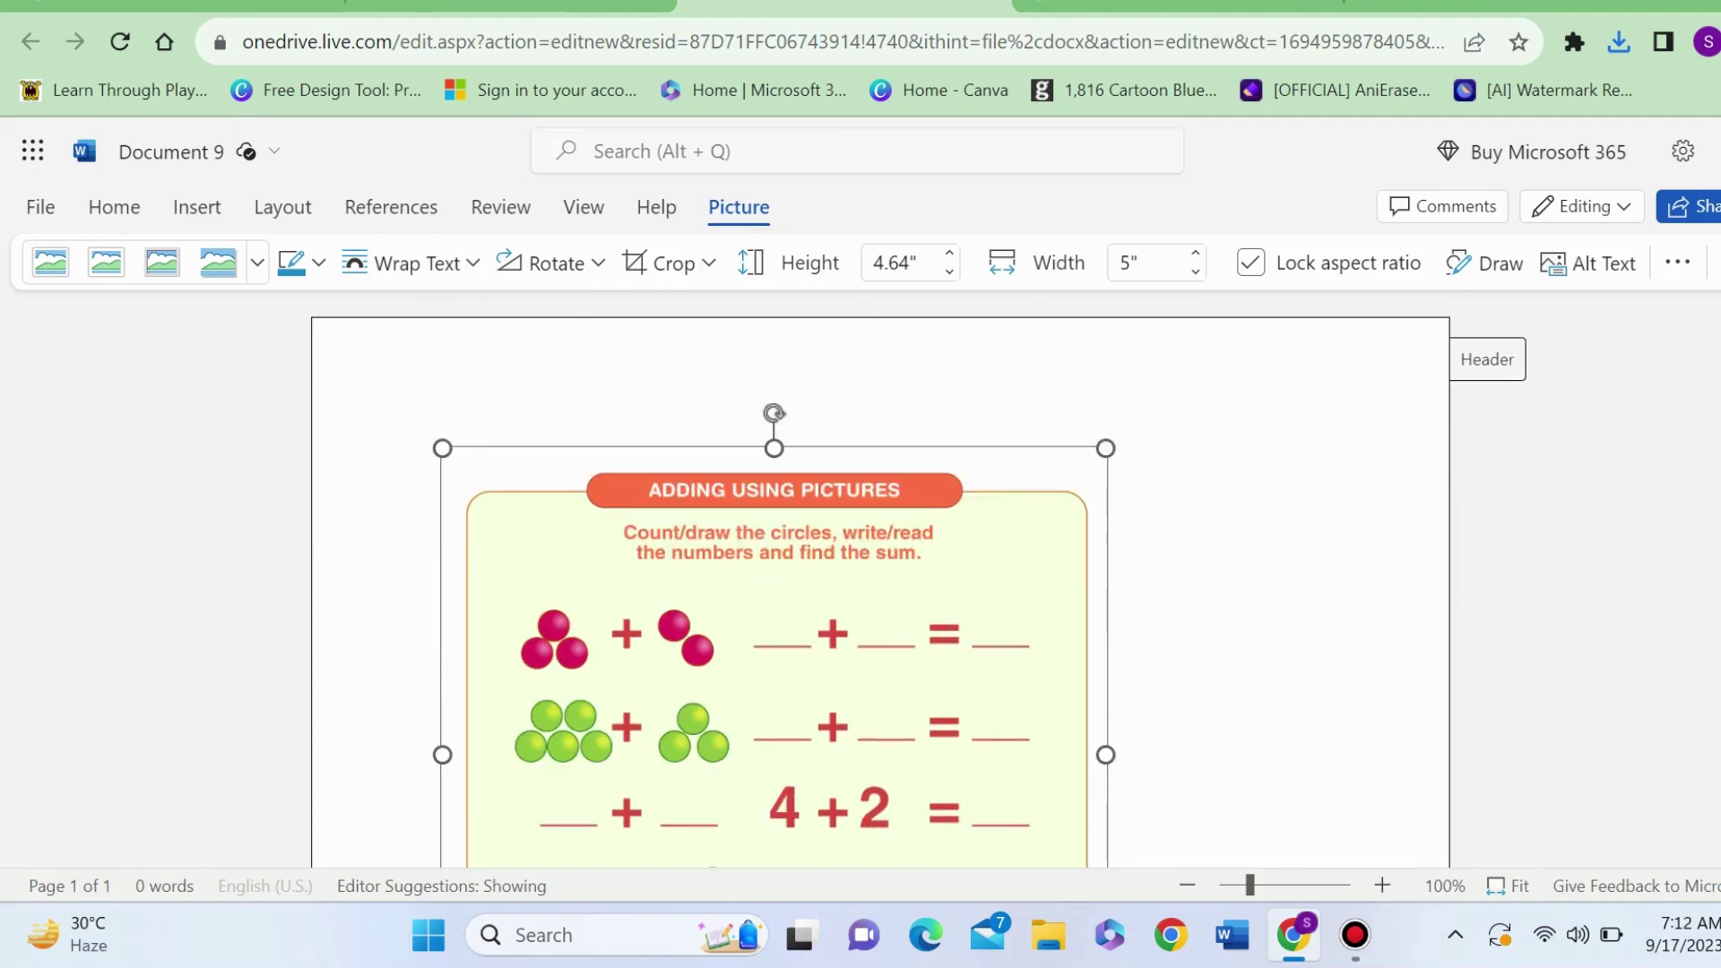
left_click(447, 465)
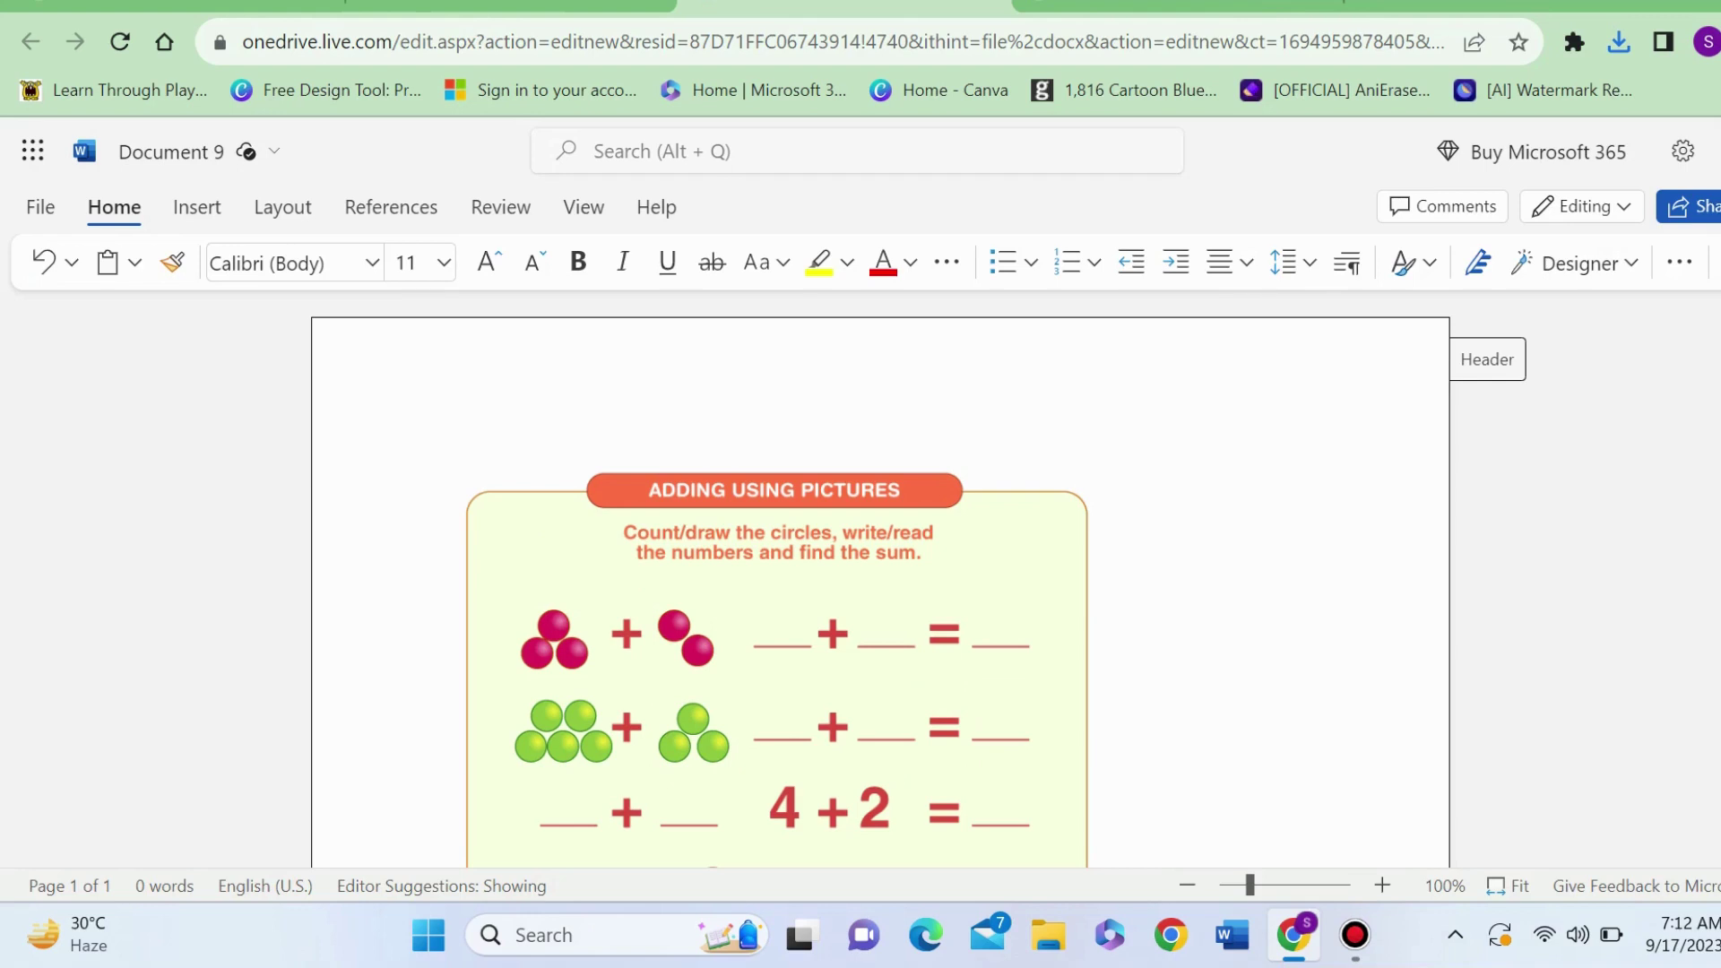
type("name:_________________")
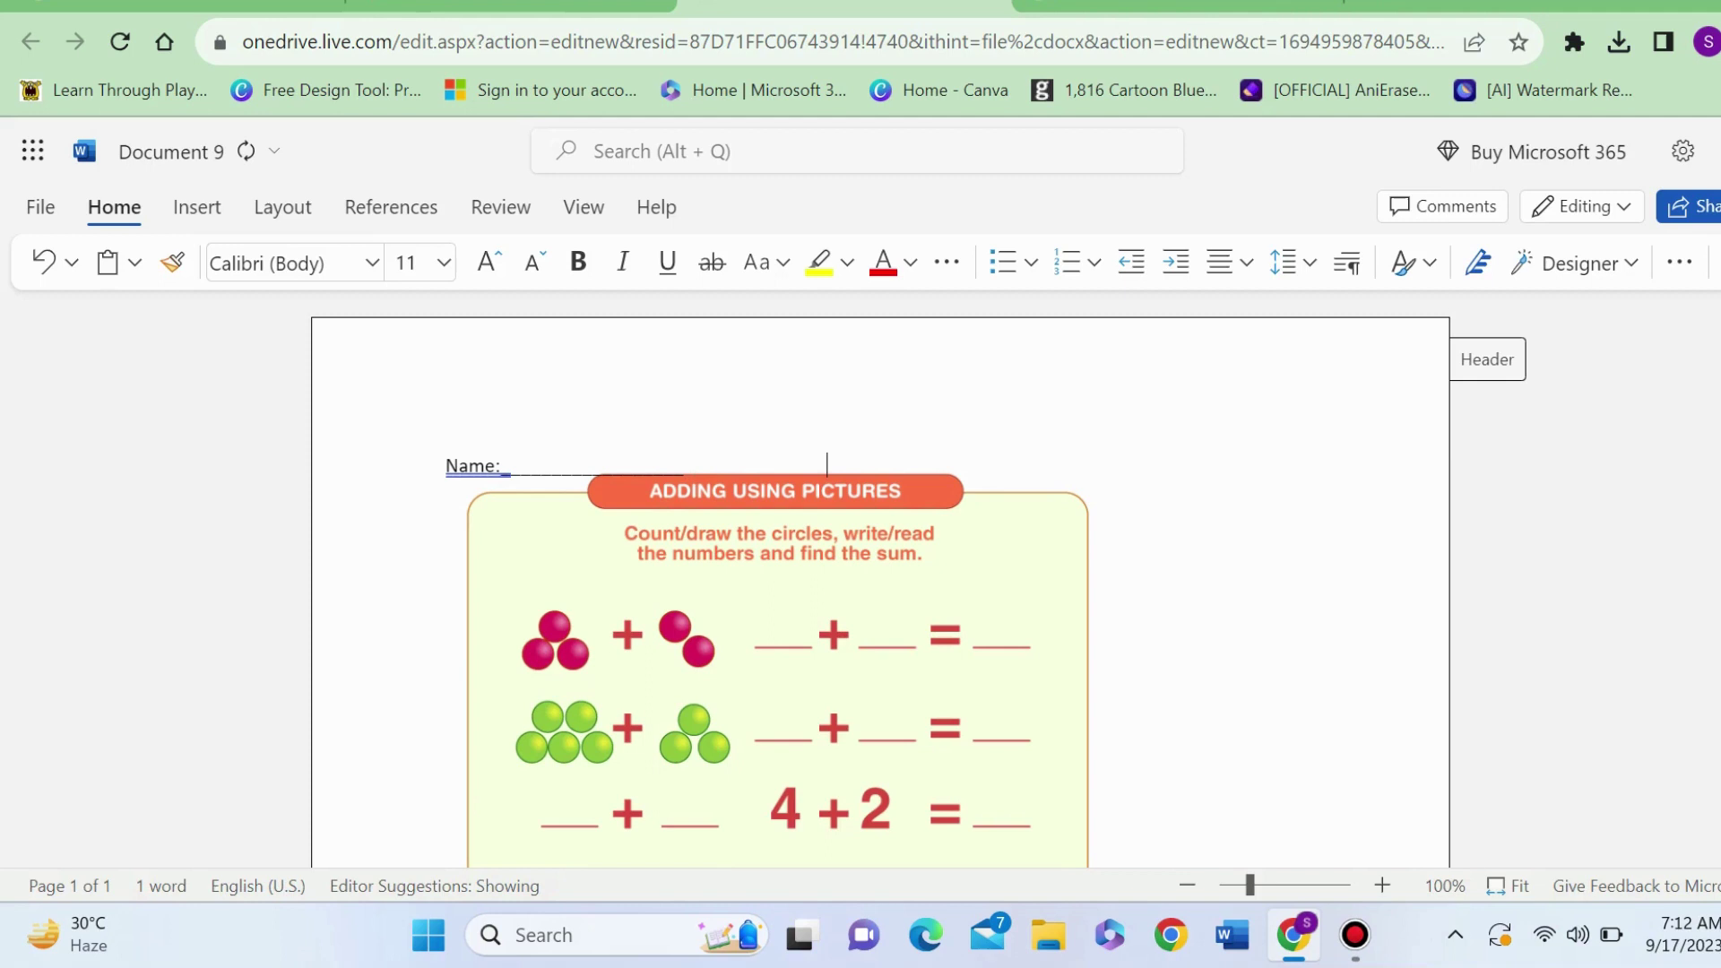
type(" Date:__________________")
key("Return")
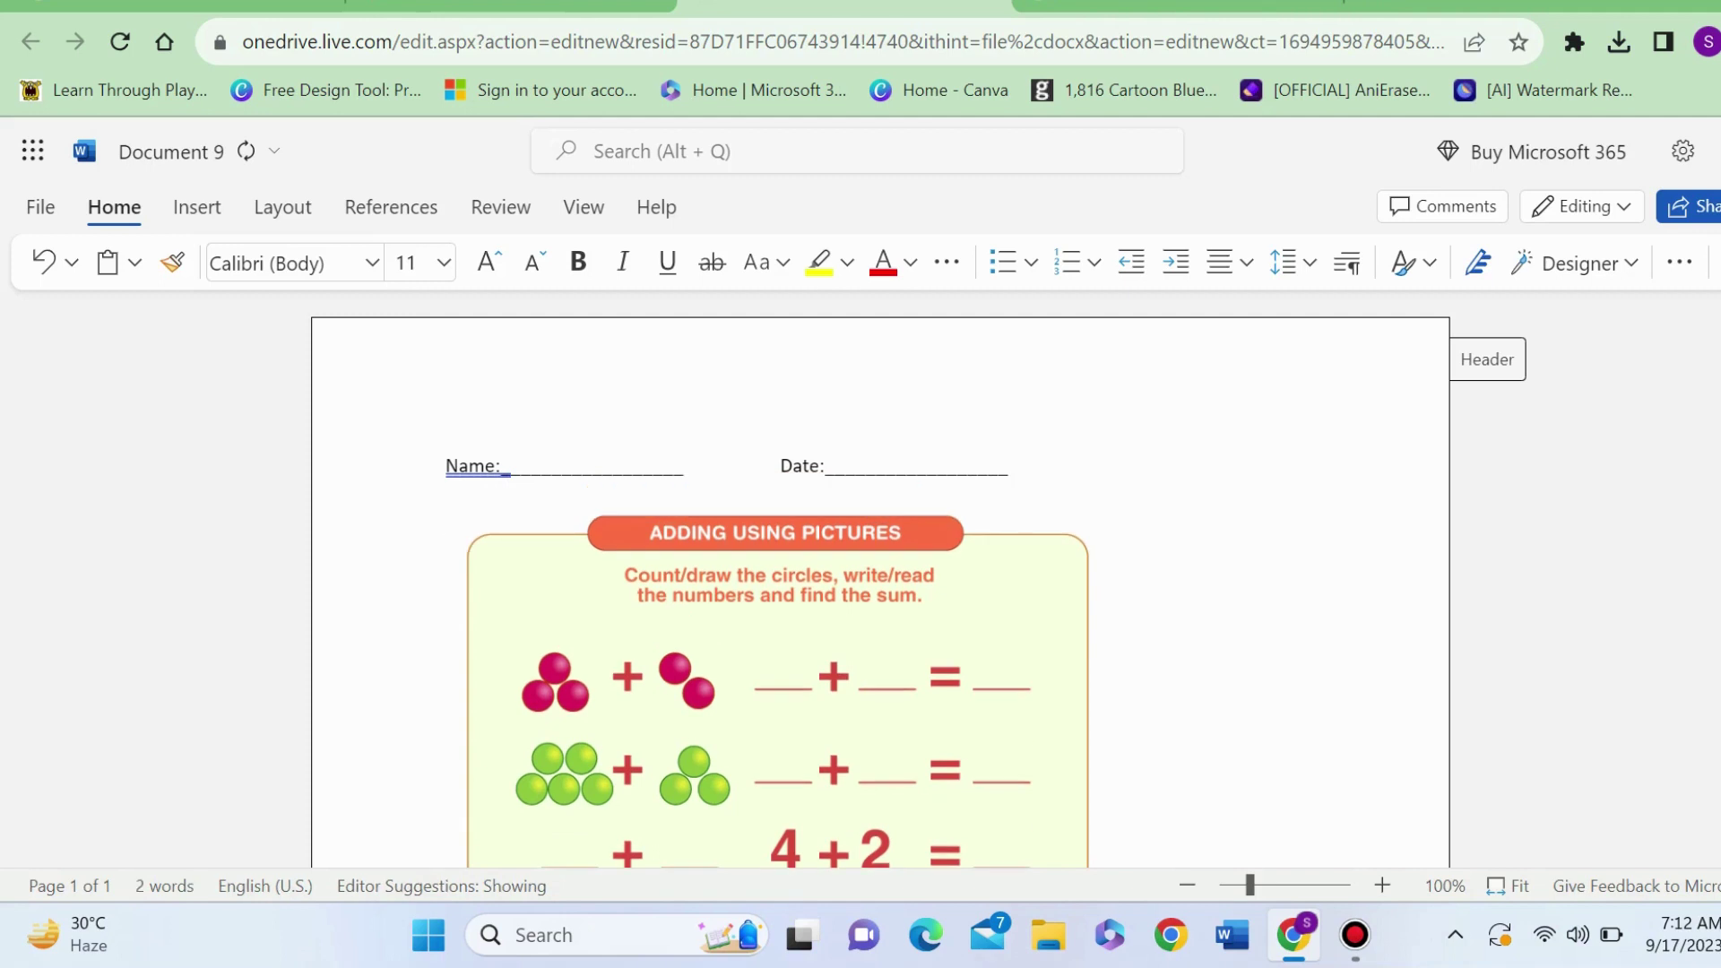
Export the worksheet document as a PDF and download it to the computer.
left_click(31, 395)
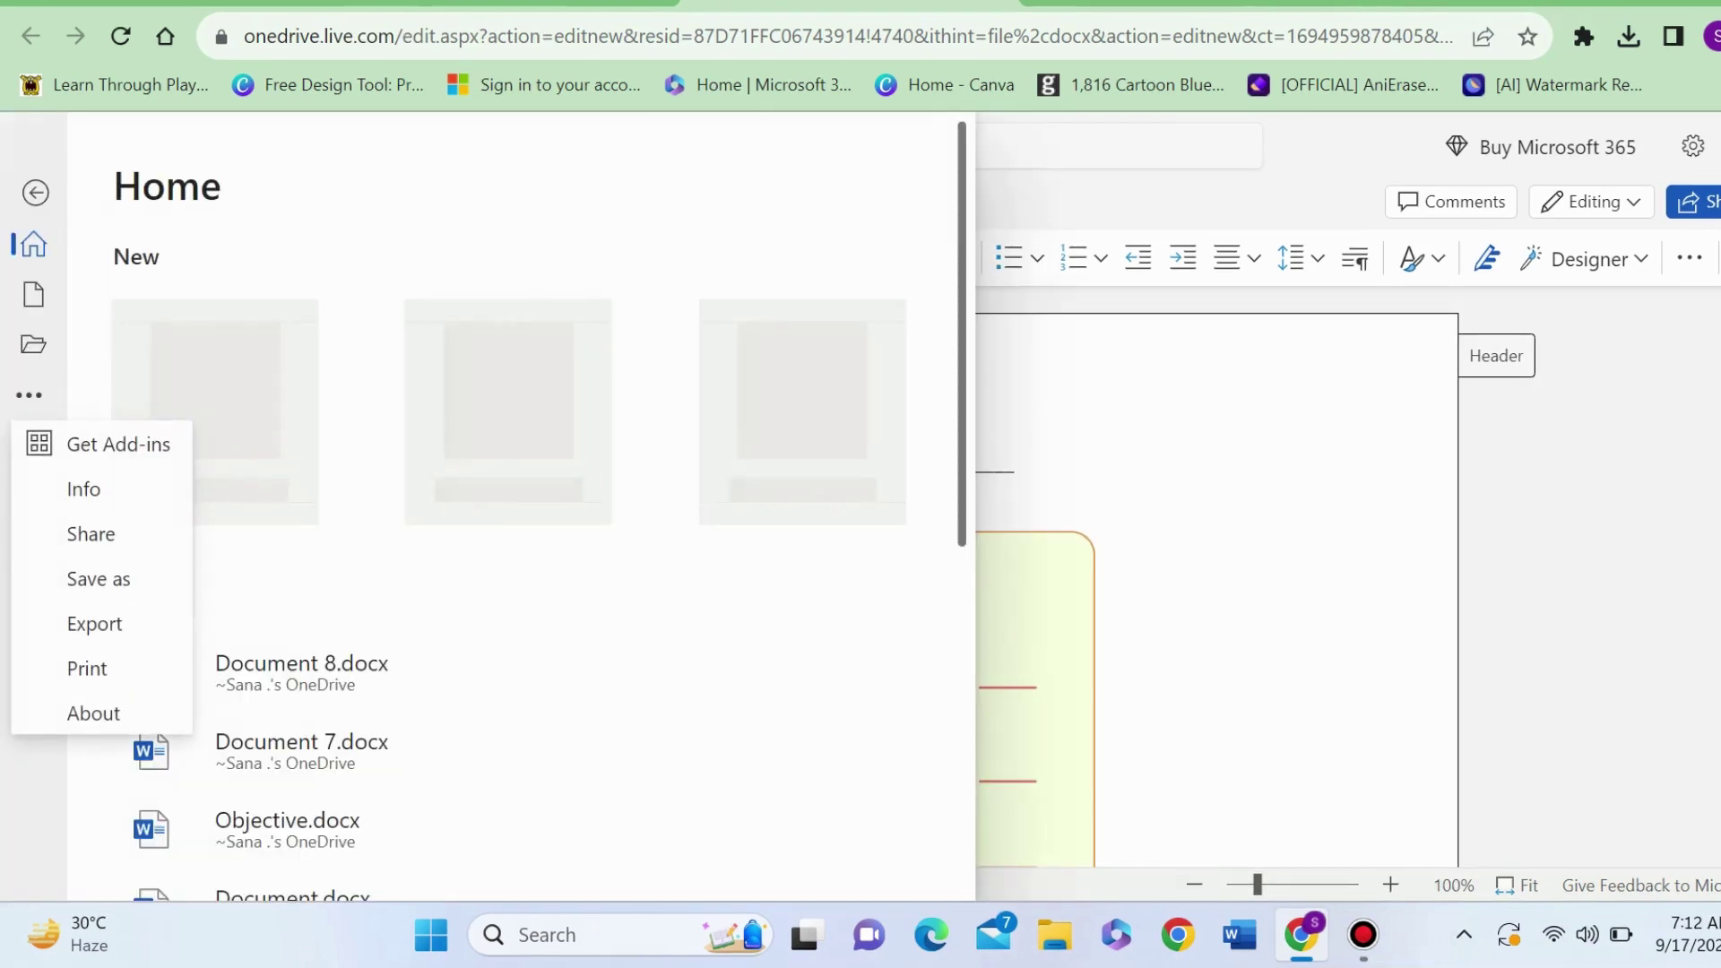
left_click(97, 579)
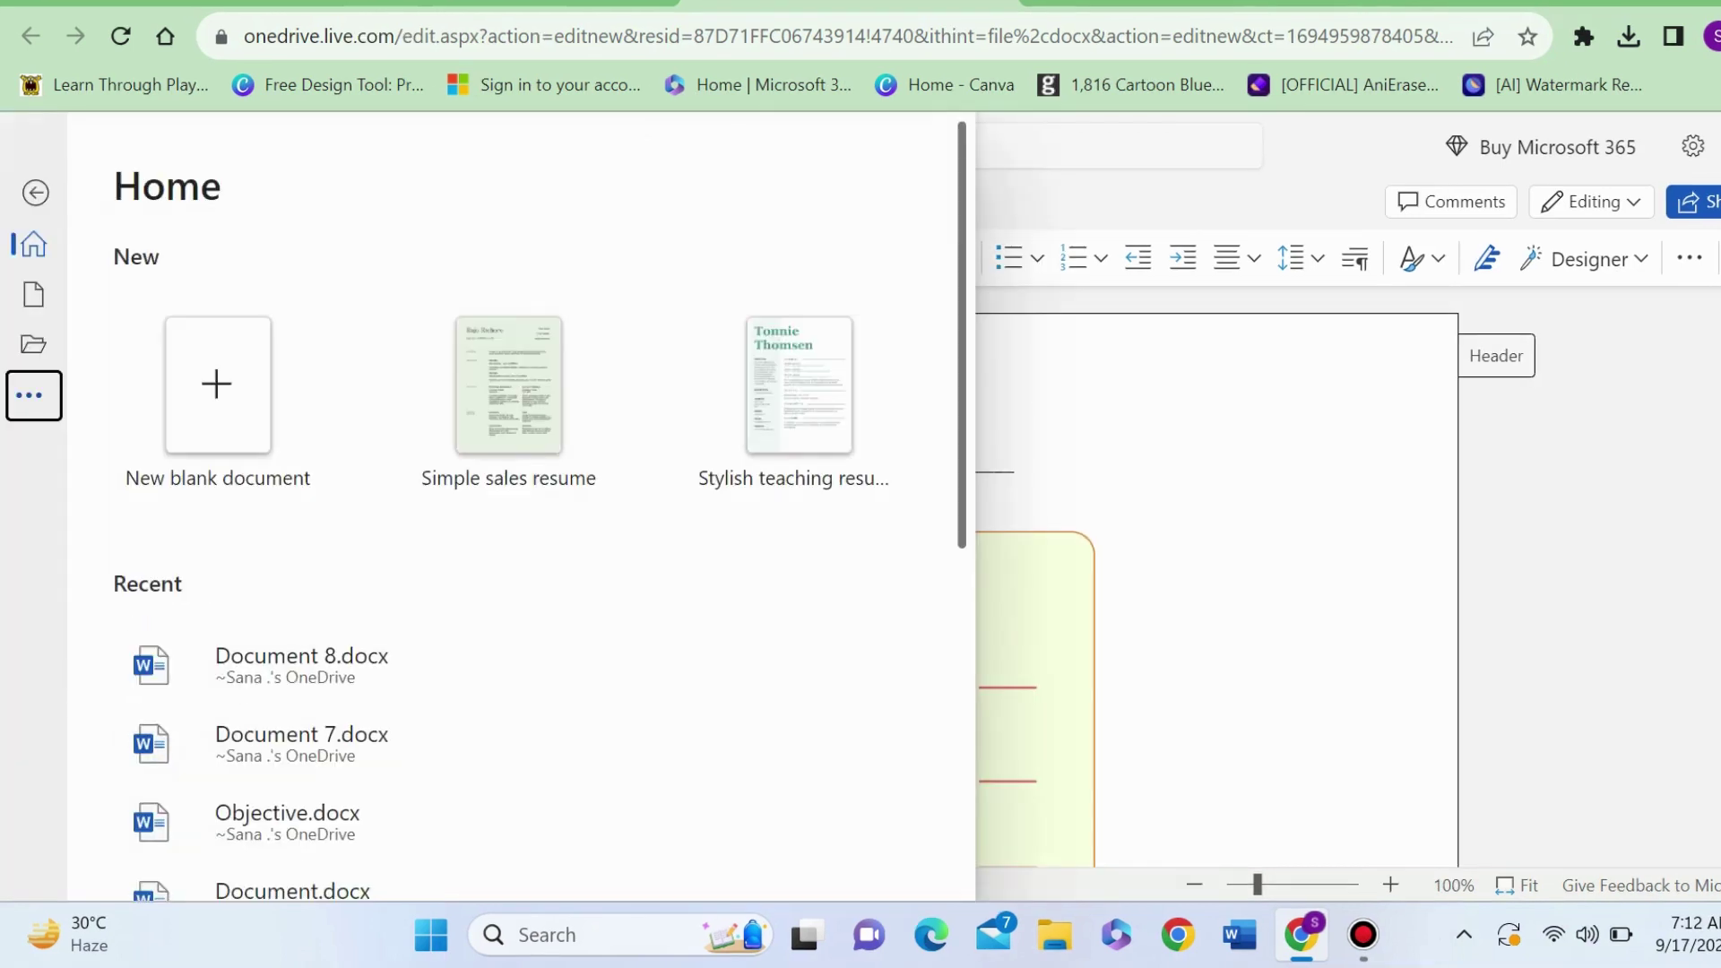
left_click(29, 395)
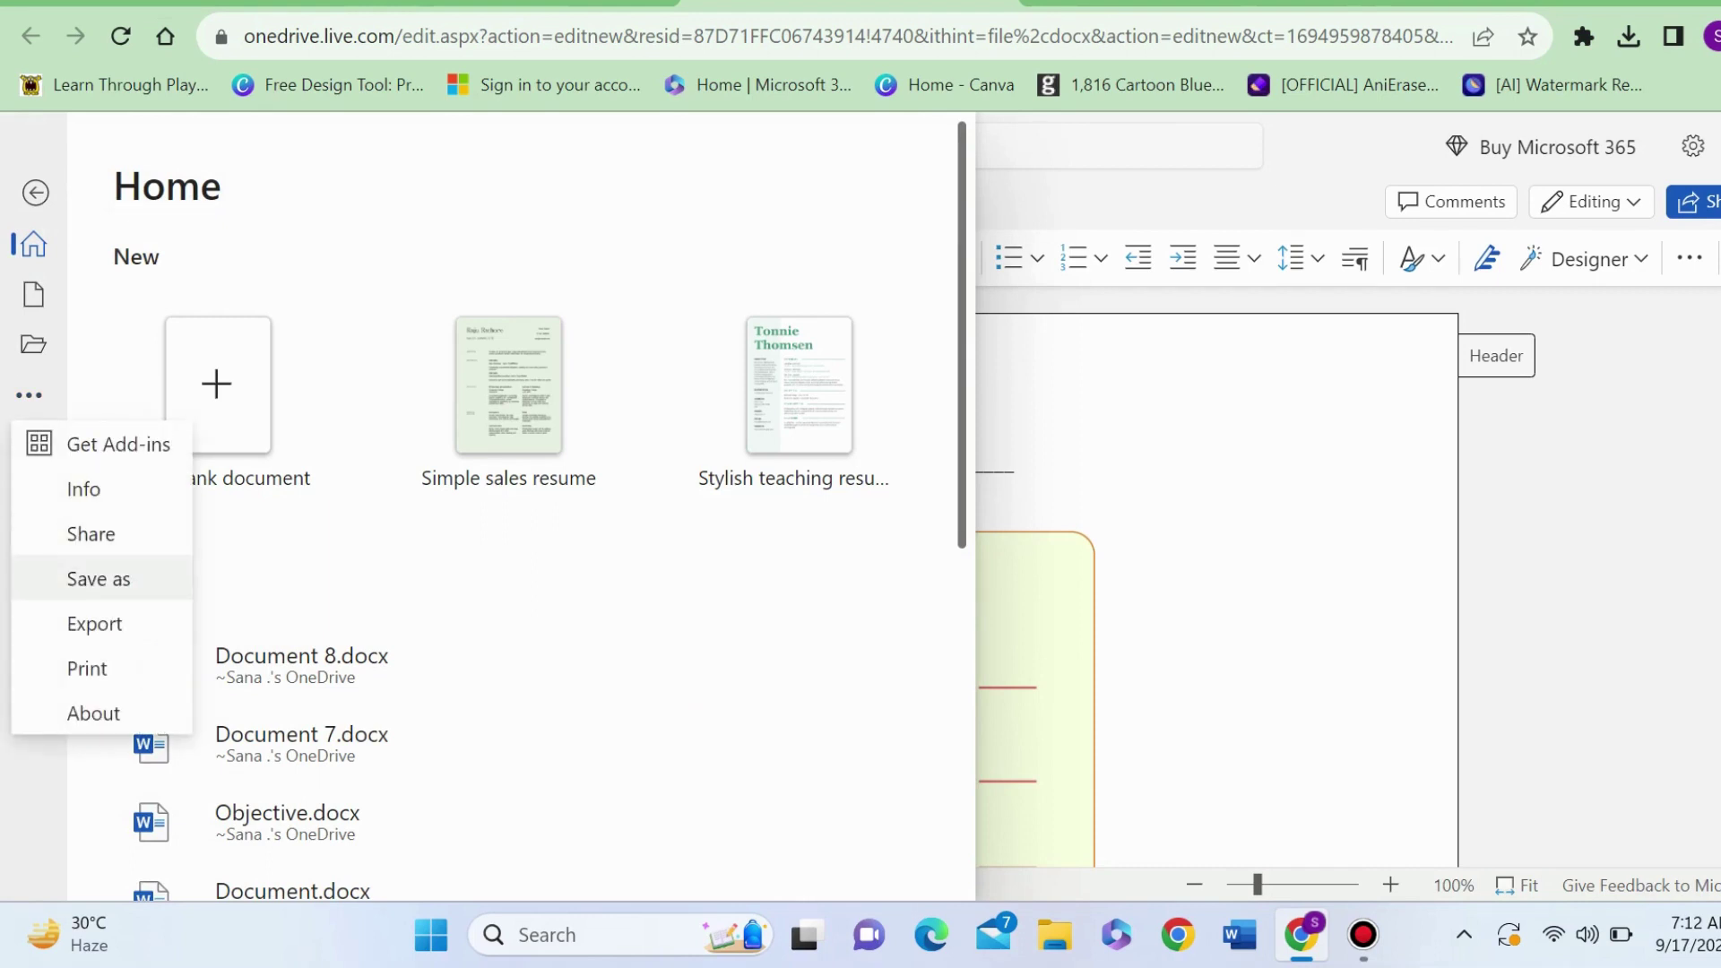
key("Return")
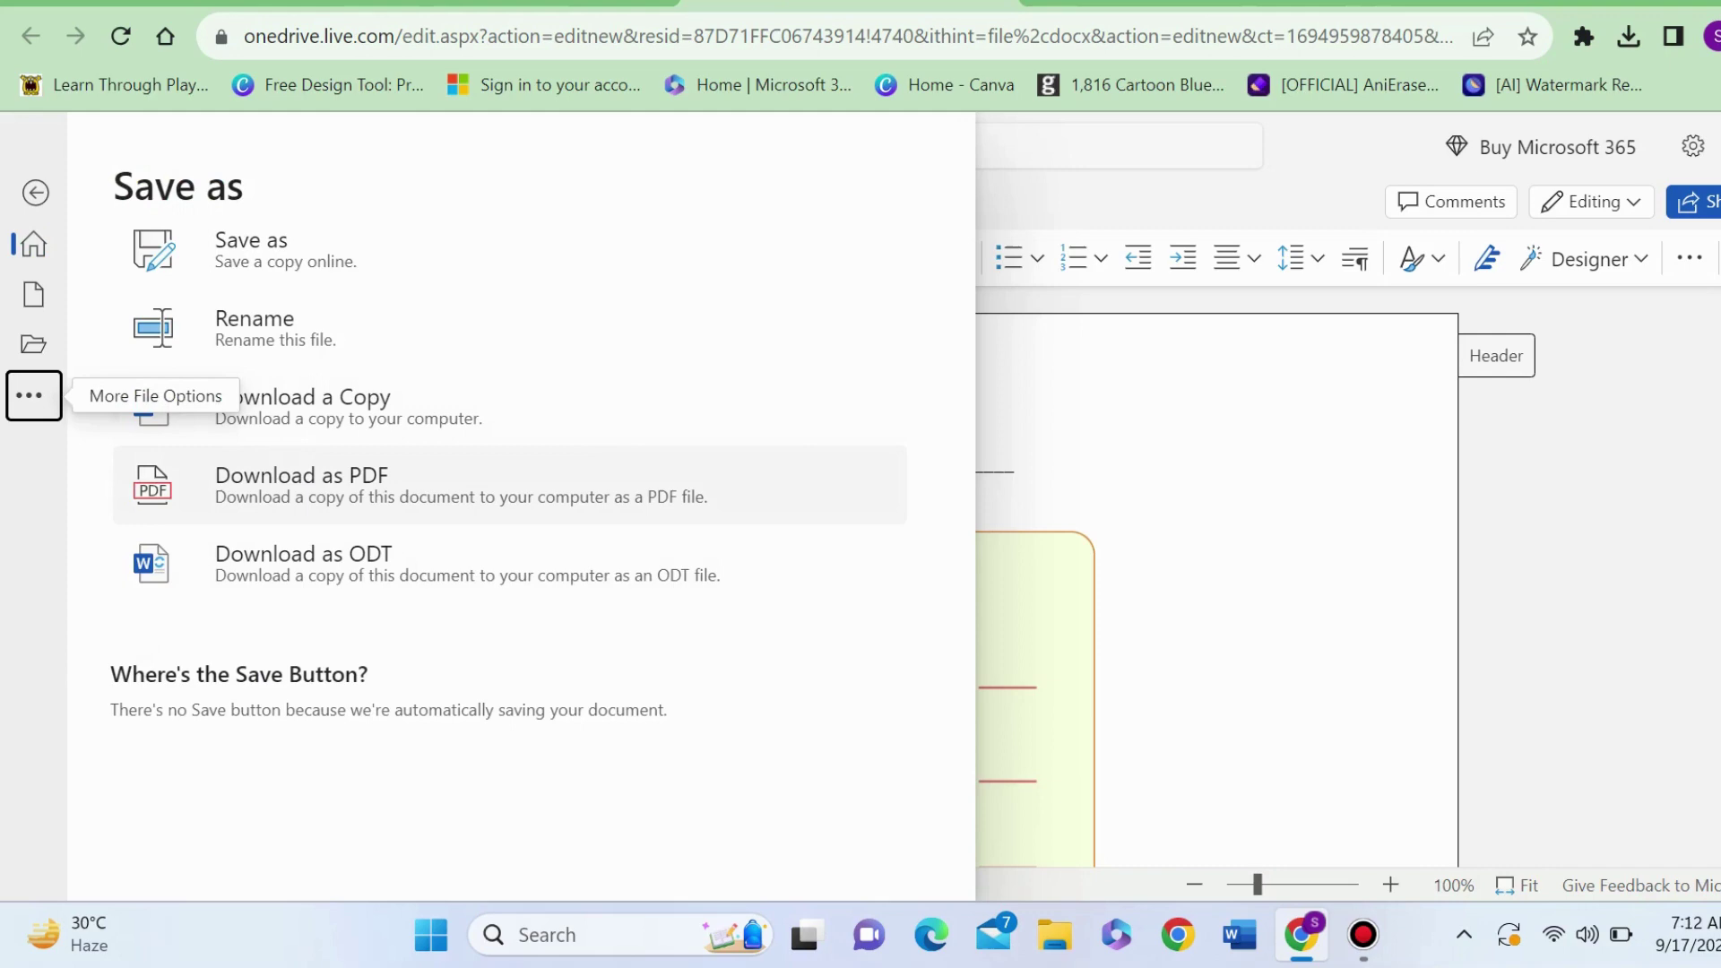
left_click(430, 485)
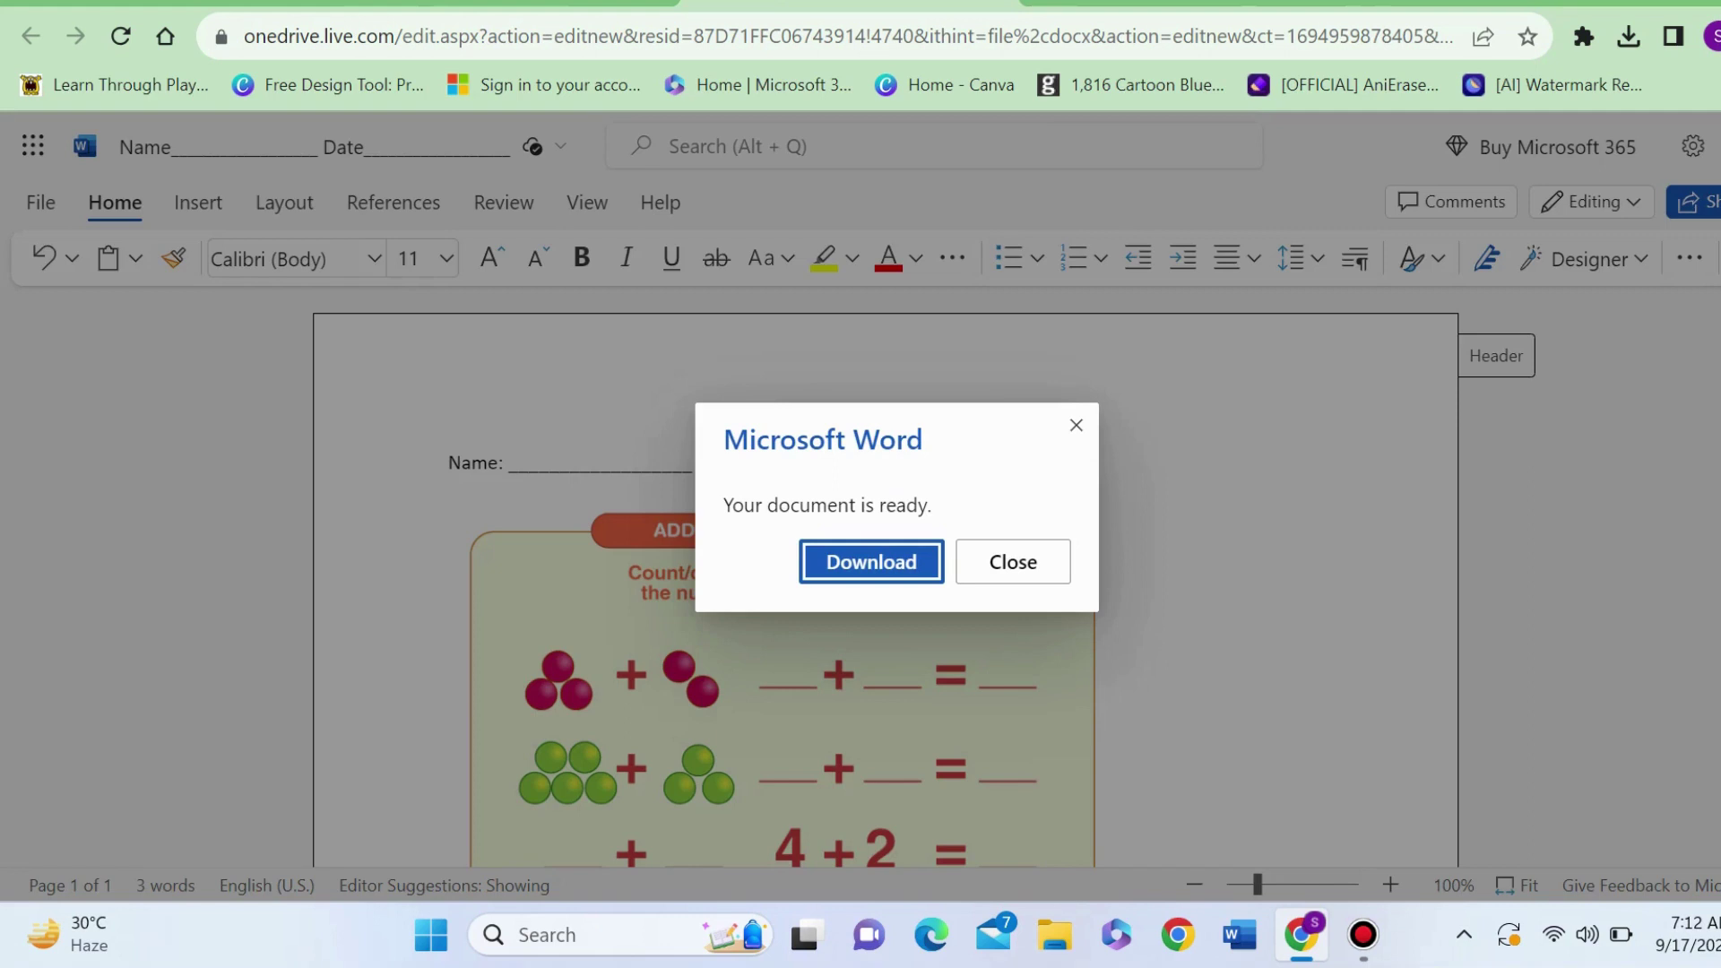
key("Return")
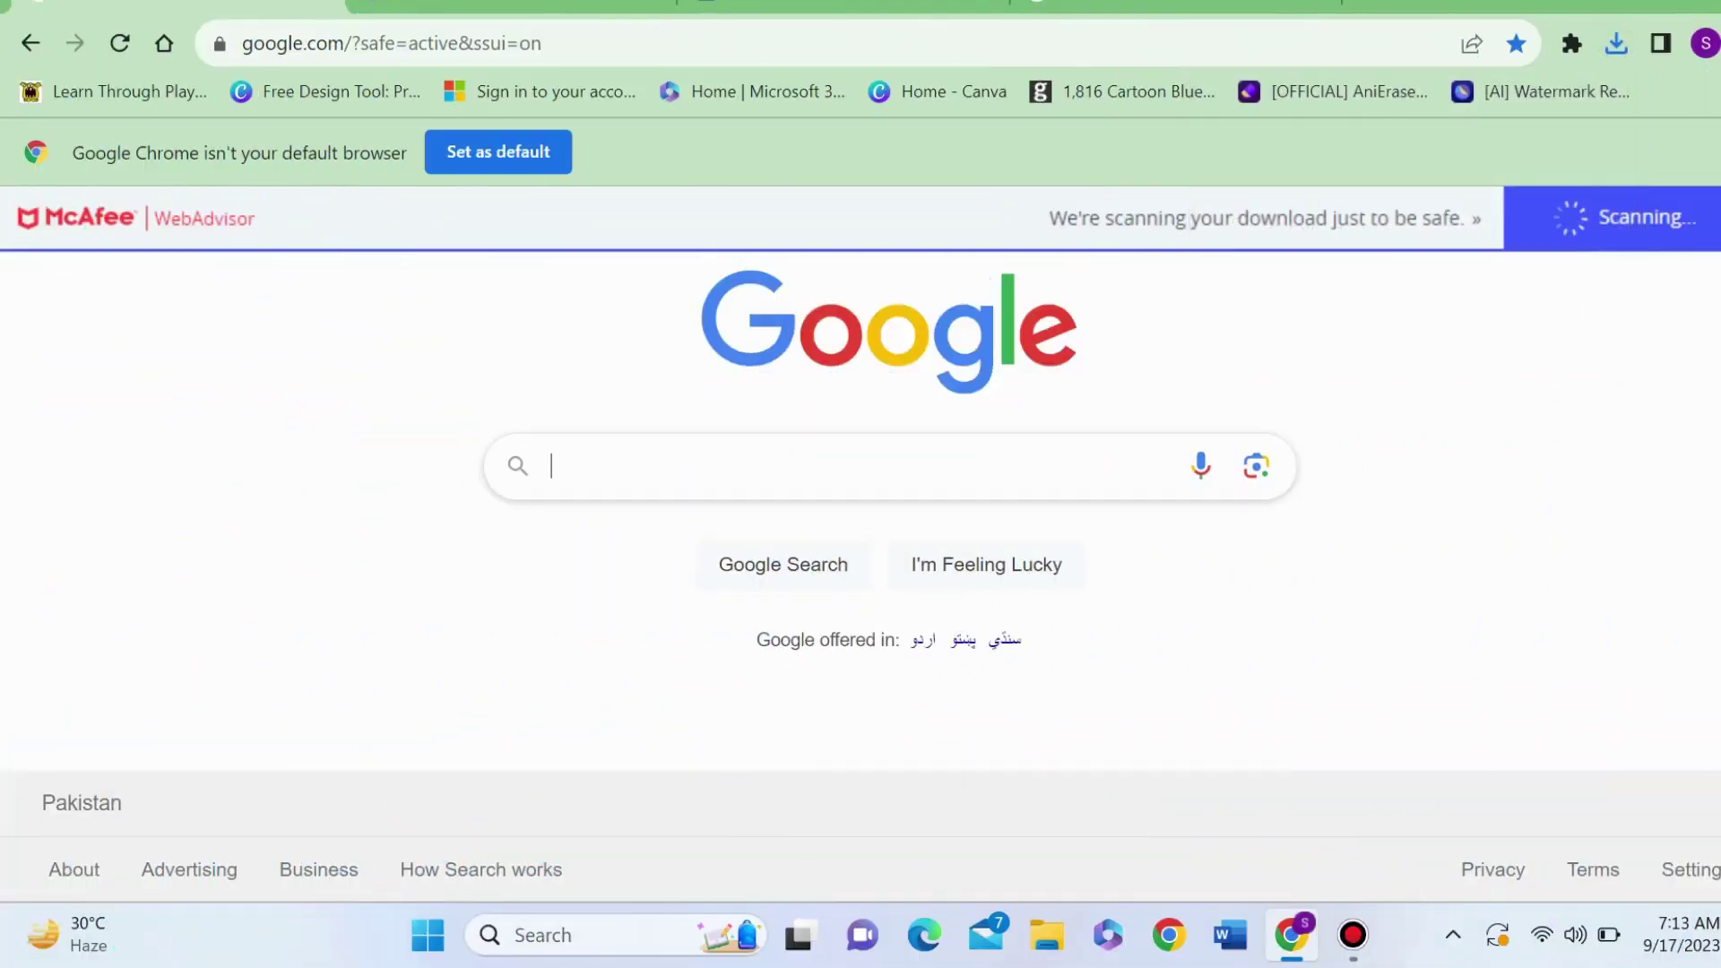
Search Google for "pdf escape", go to the PDFescape website and open its free online editor.
type("pd")
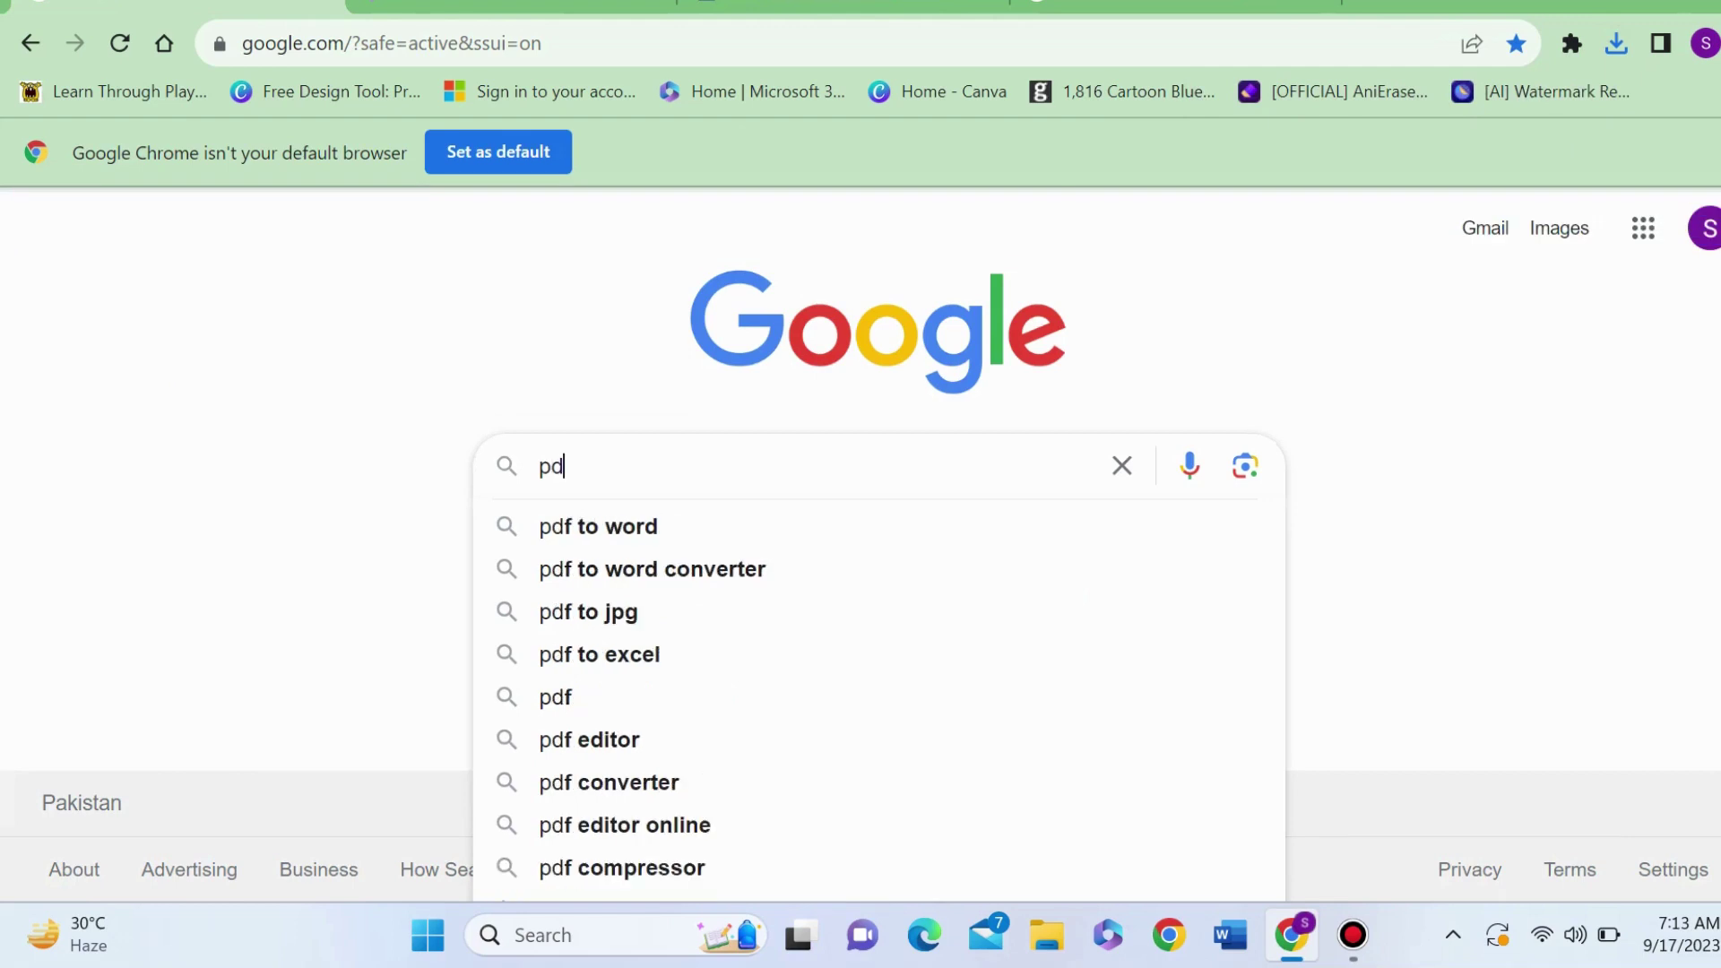
type("f es")
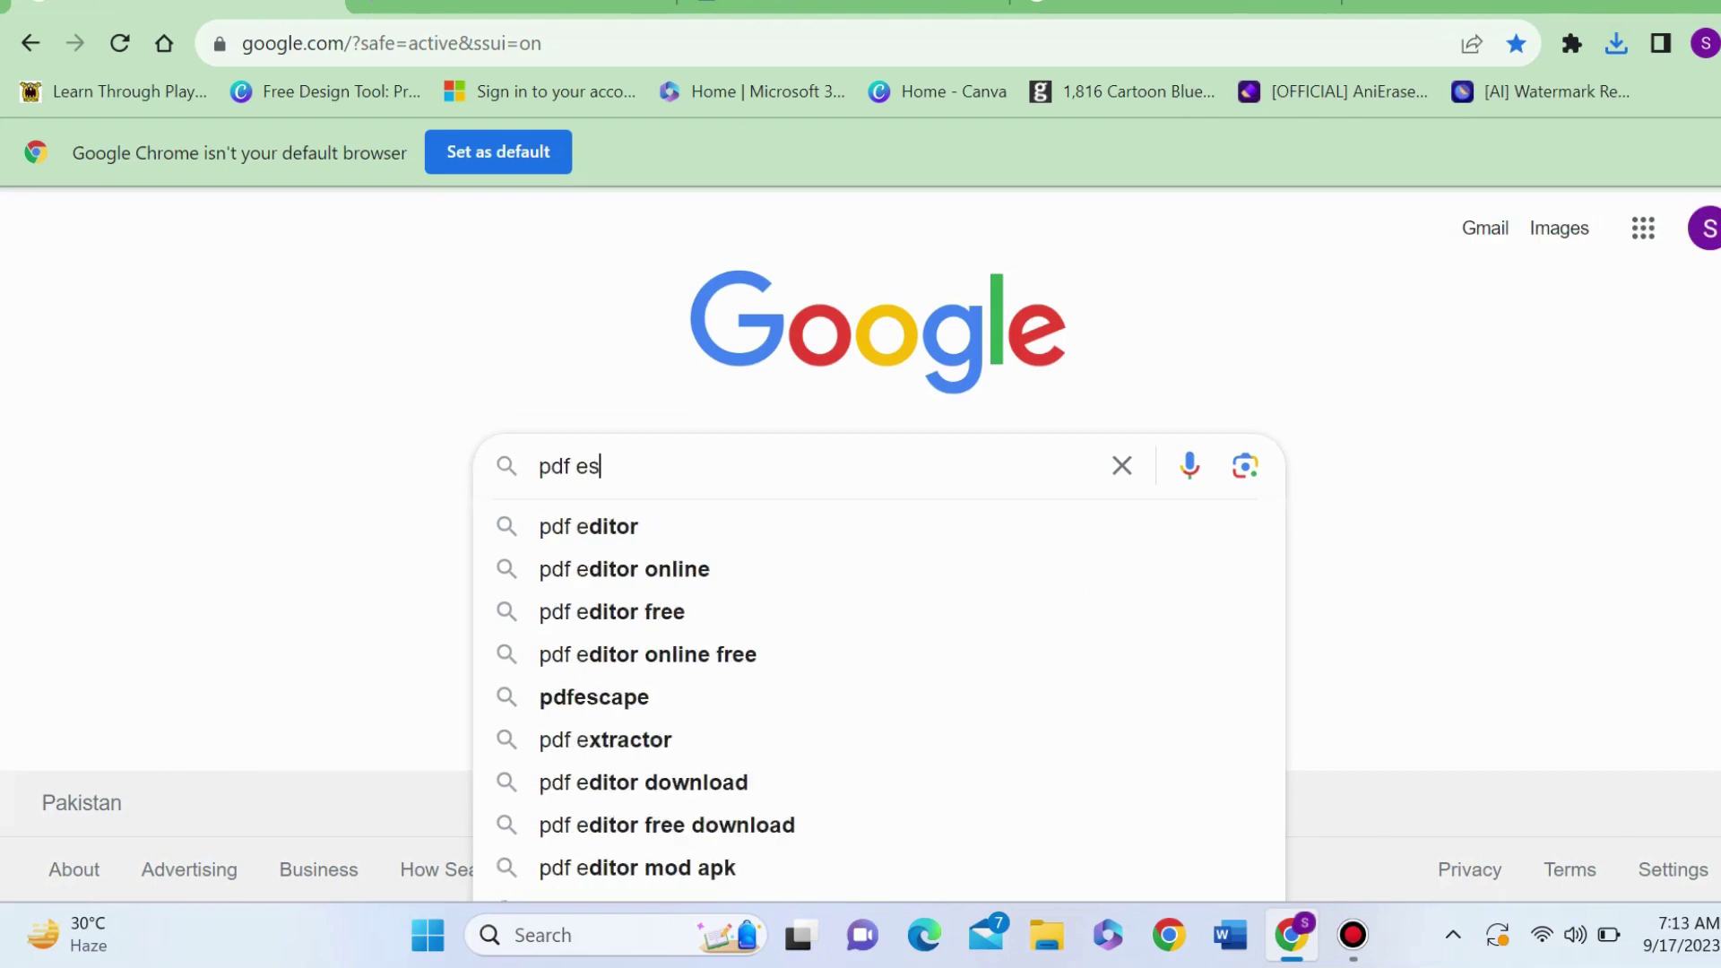
type("cape")
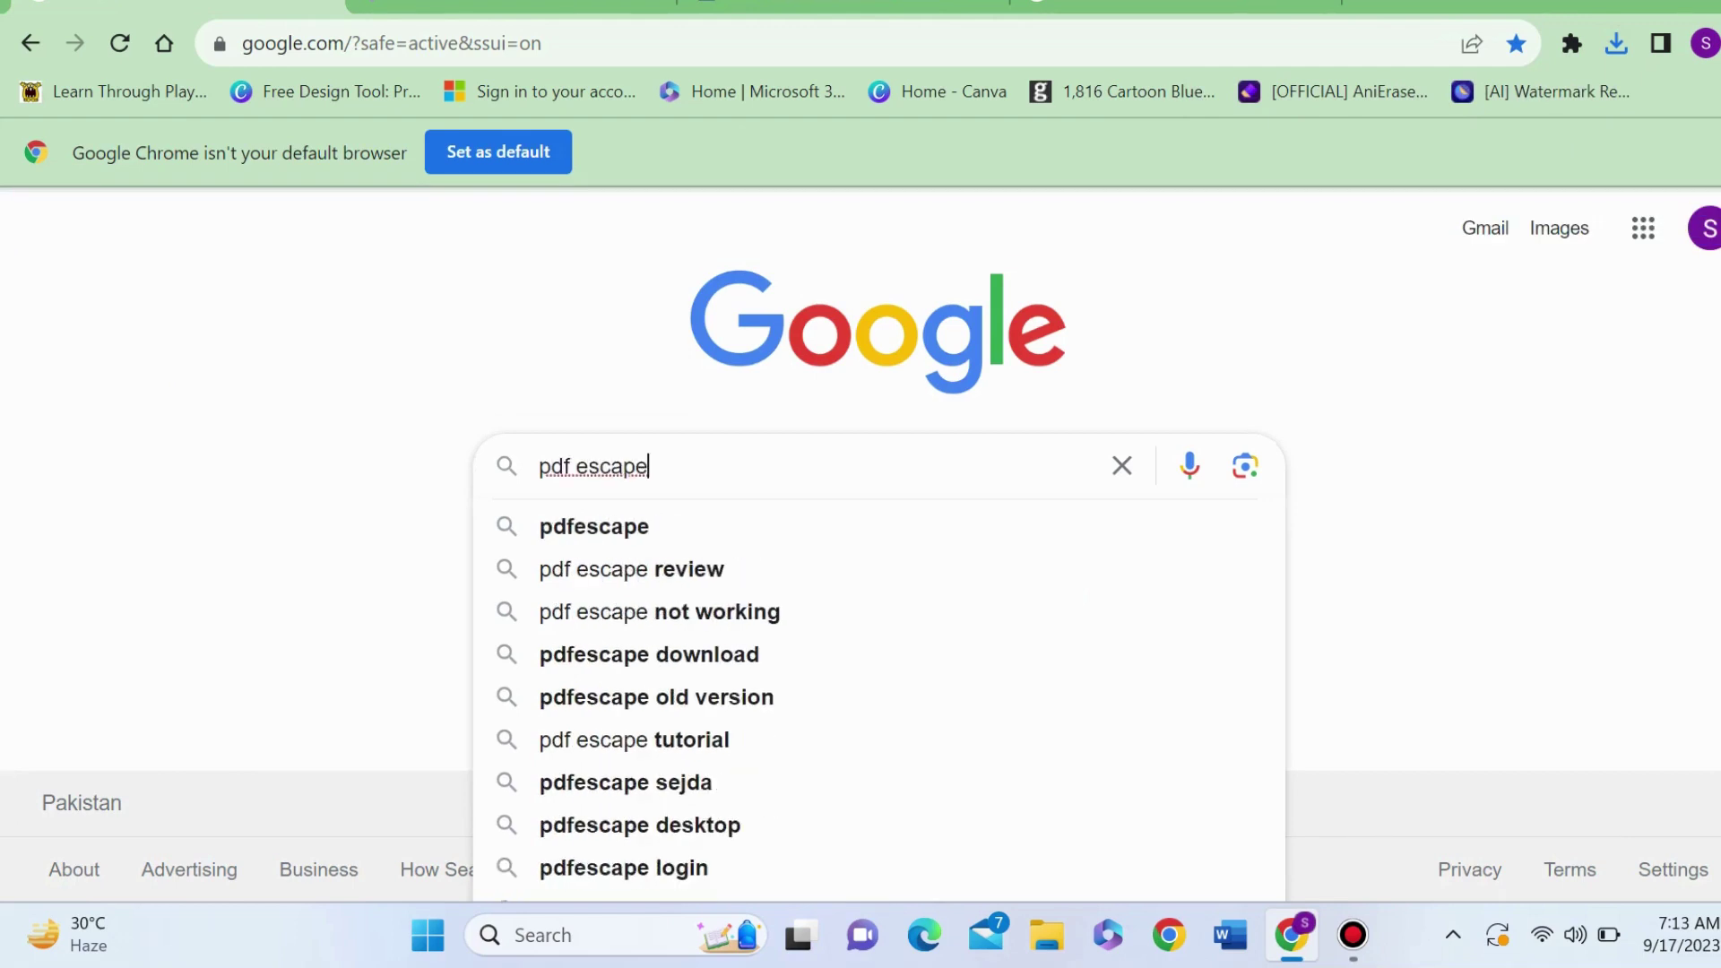
key("Return")
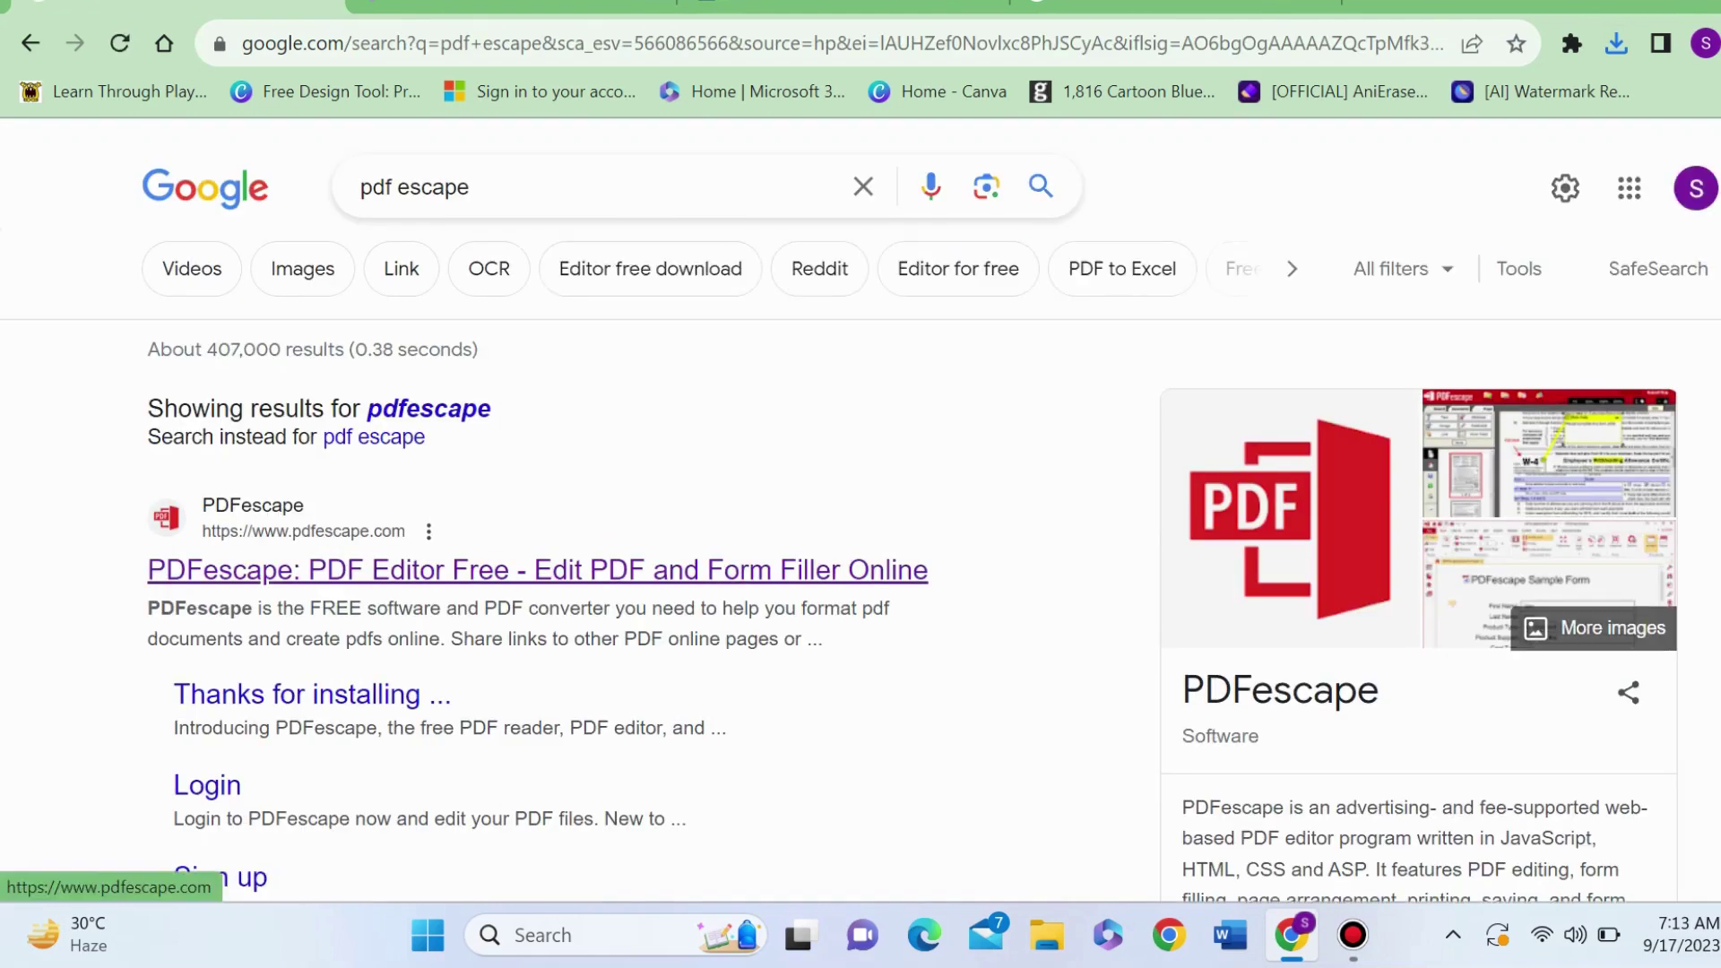
left_click(538, 570)
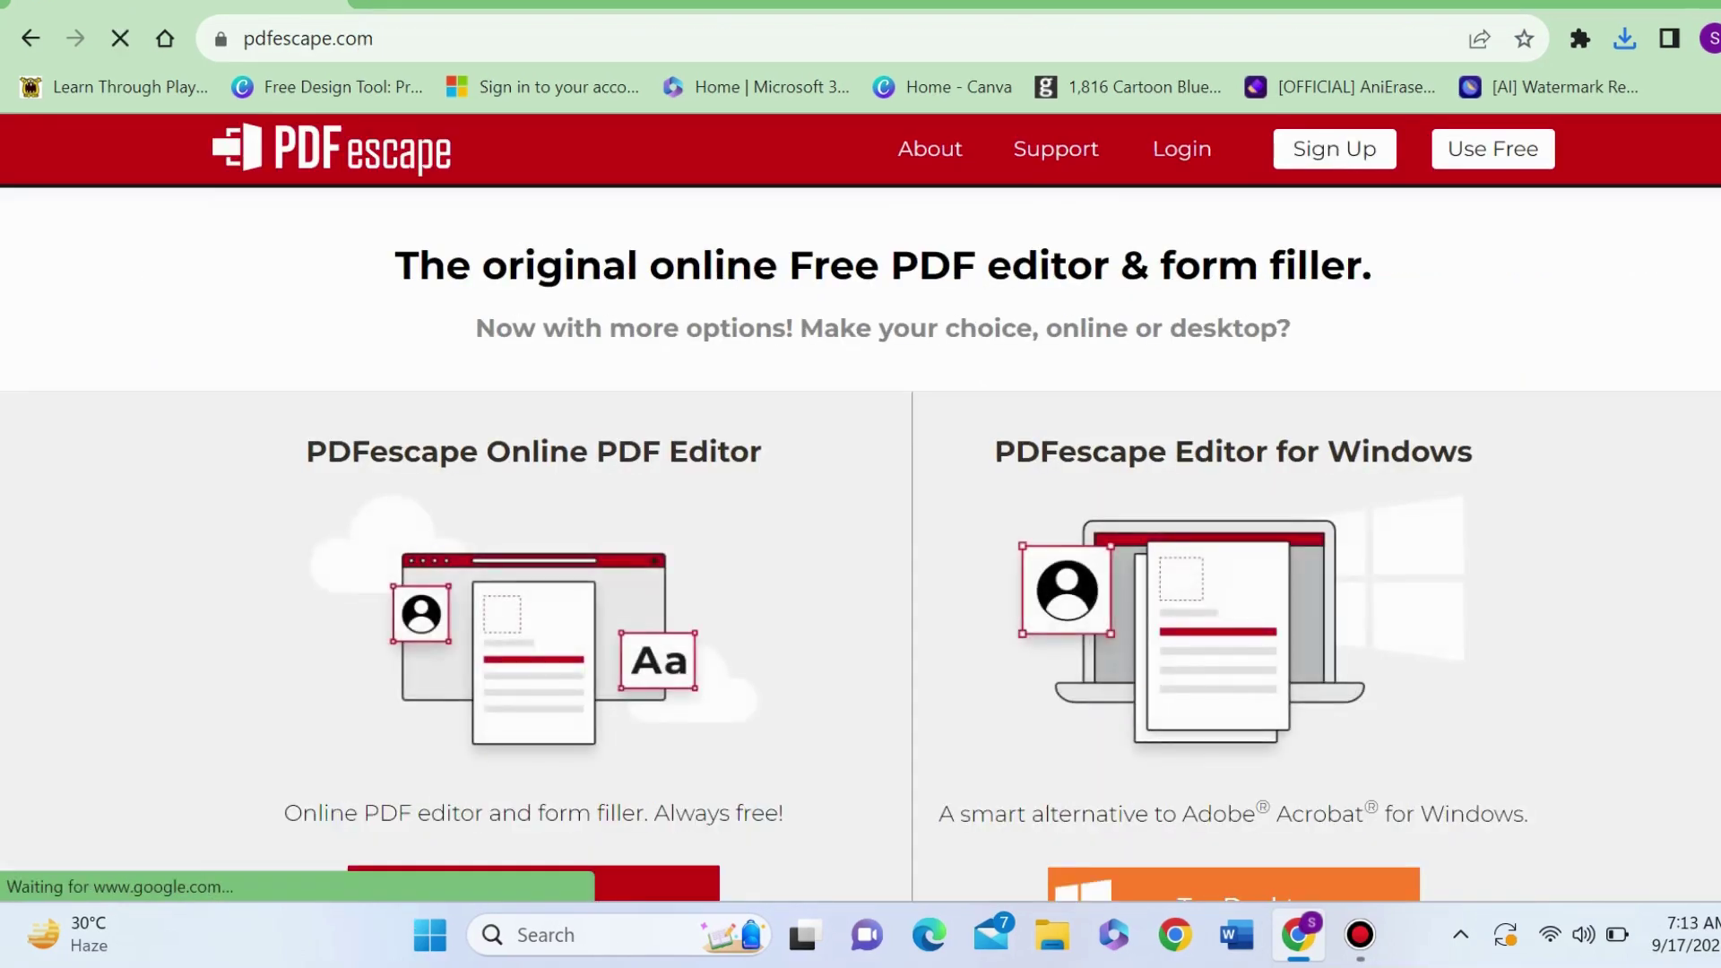
scroll(861, 502, "down", 3)
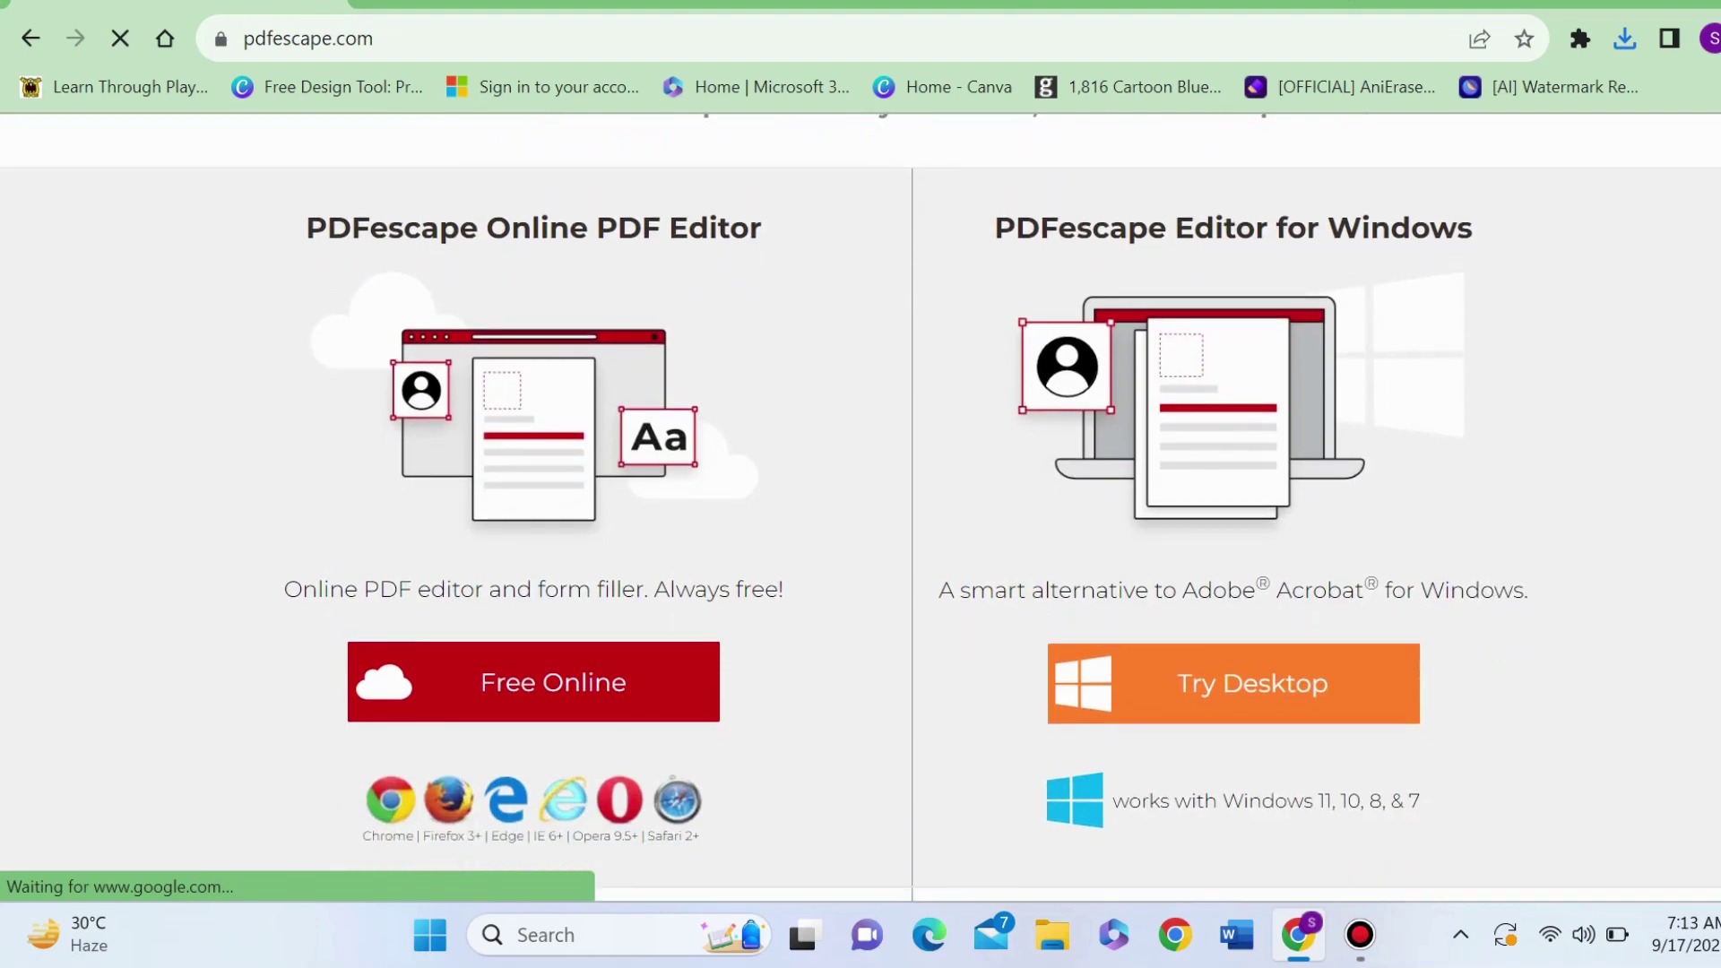
left_click(553, 683)
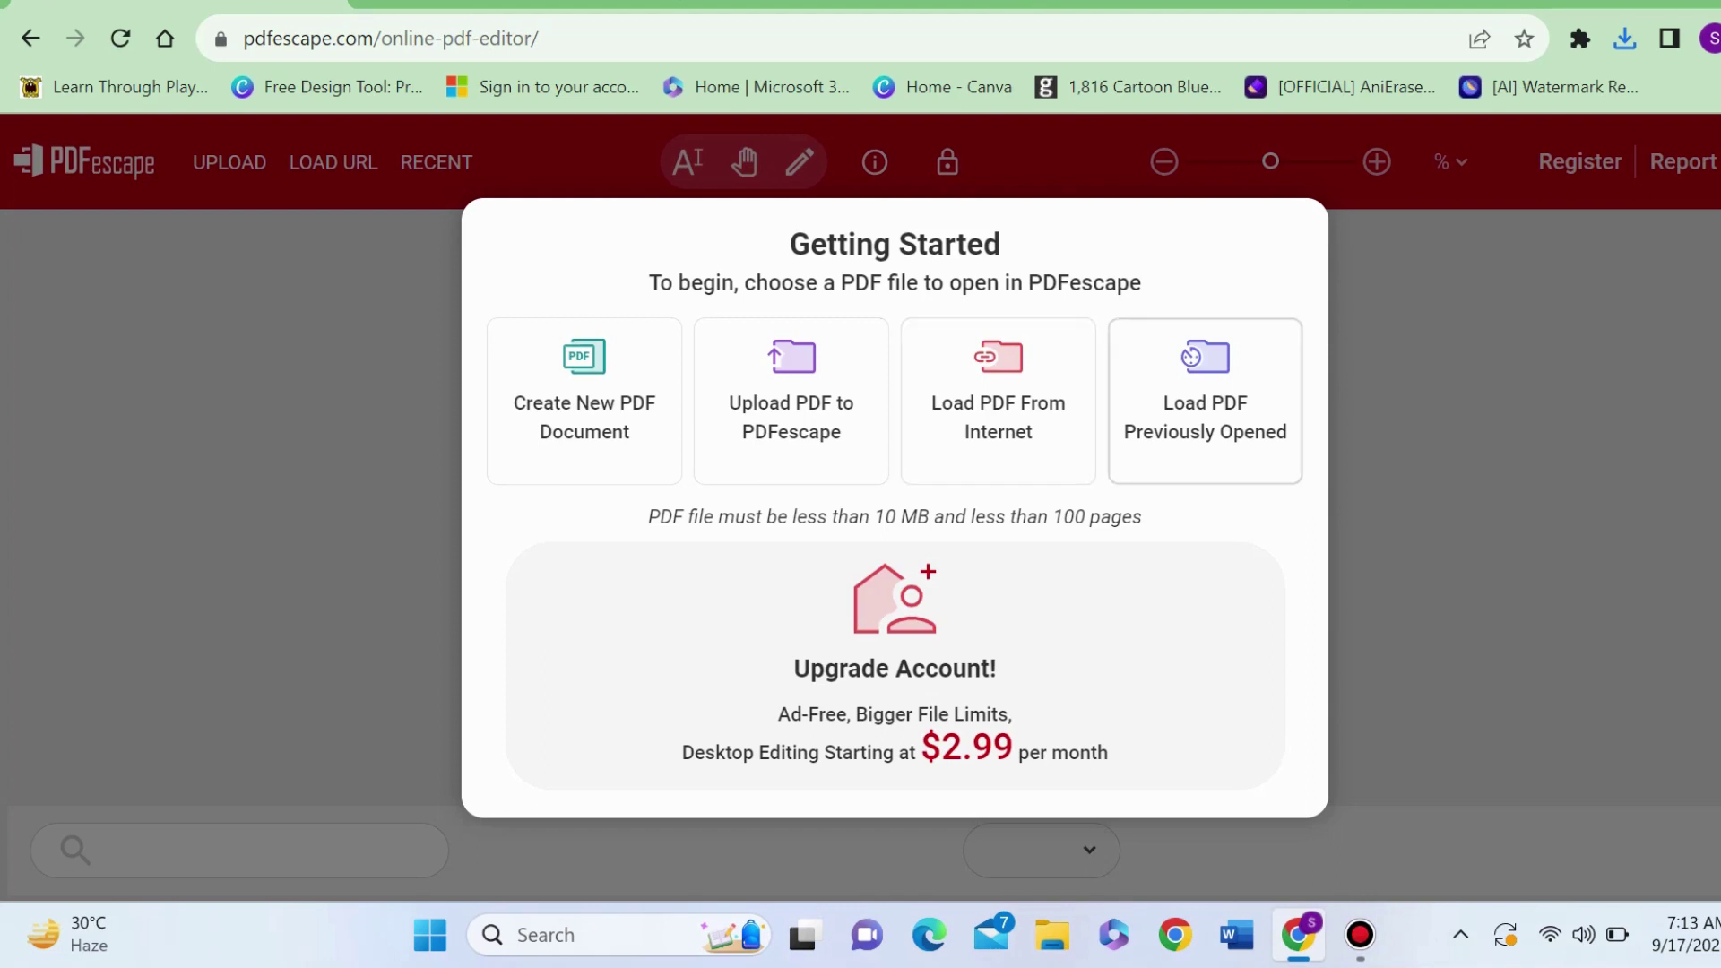
Upload the worksheet PDF with the name and date blanks from the Downloads folder and open it in the editor.
left_click(790, 400)
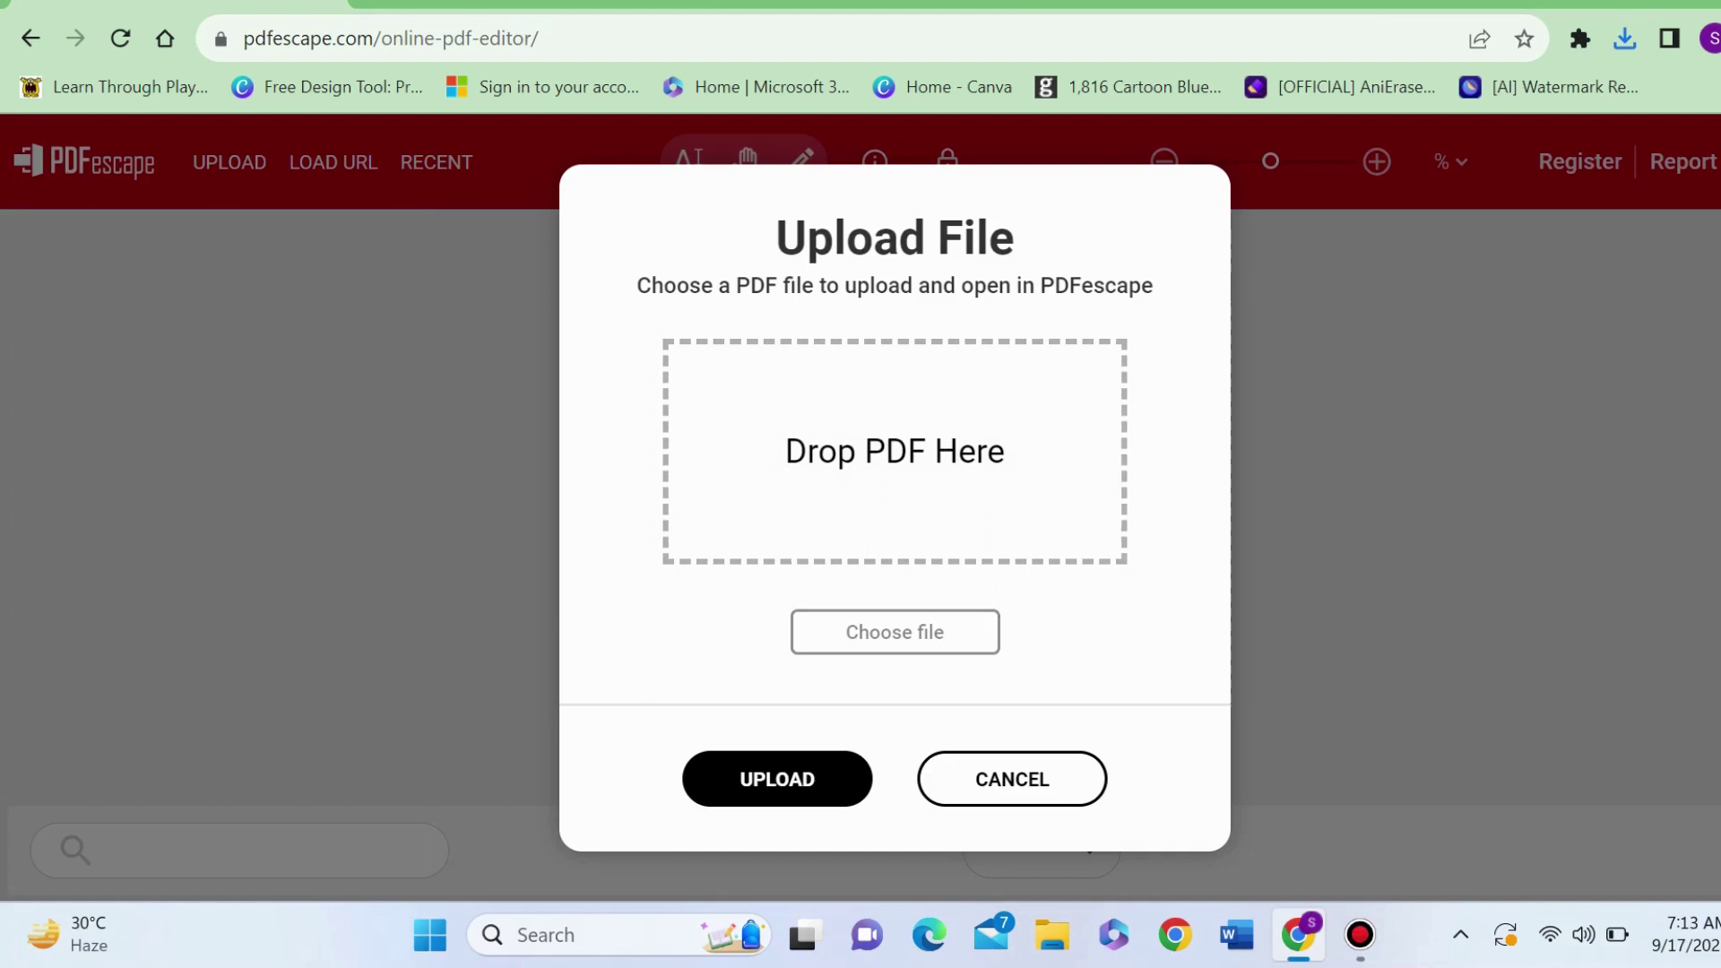
left_click(894, 633)
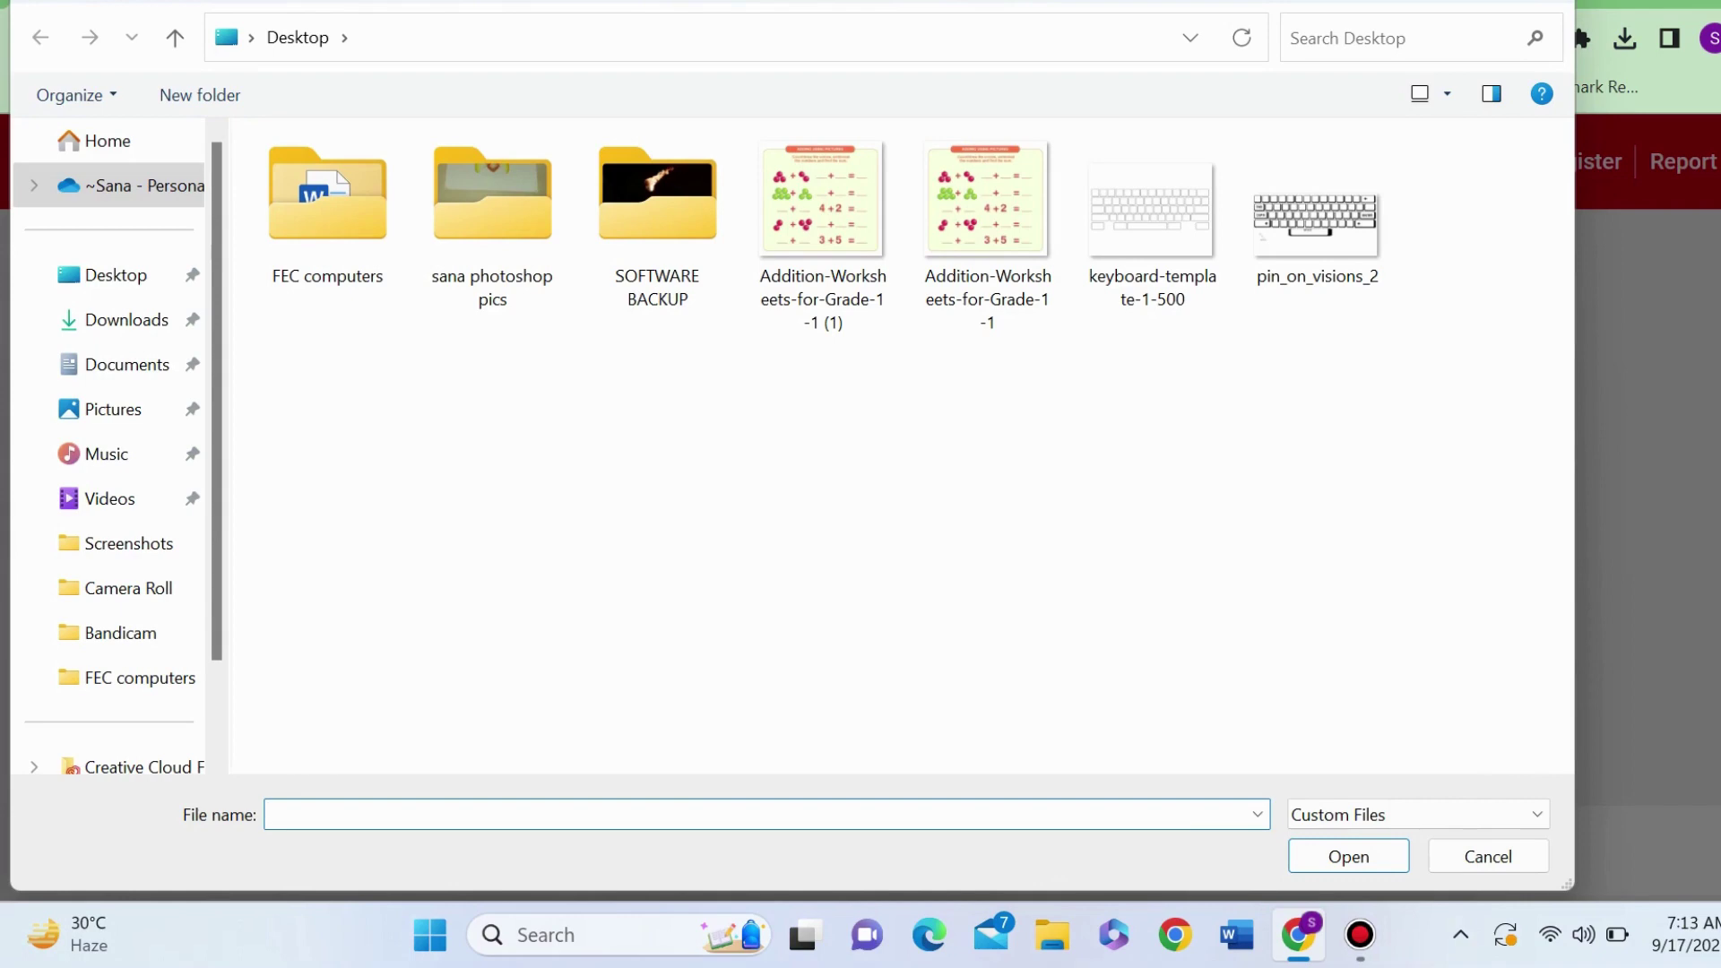
left_click(126, 320)
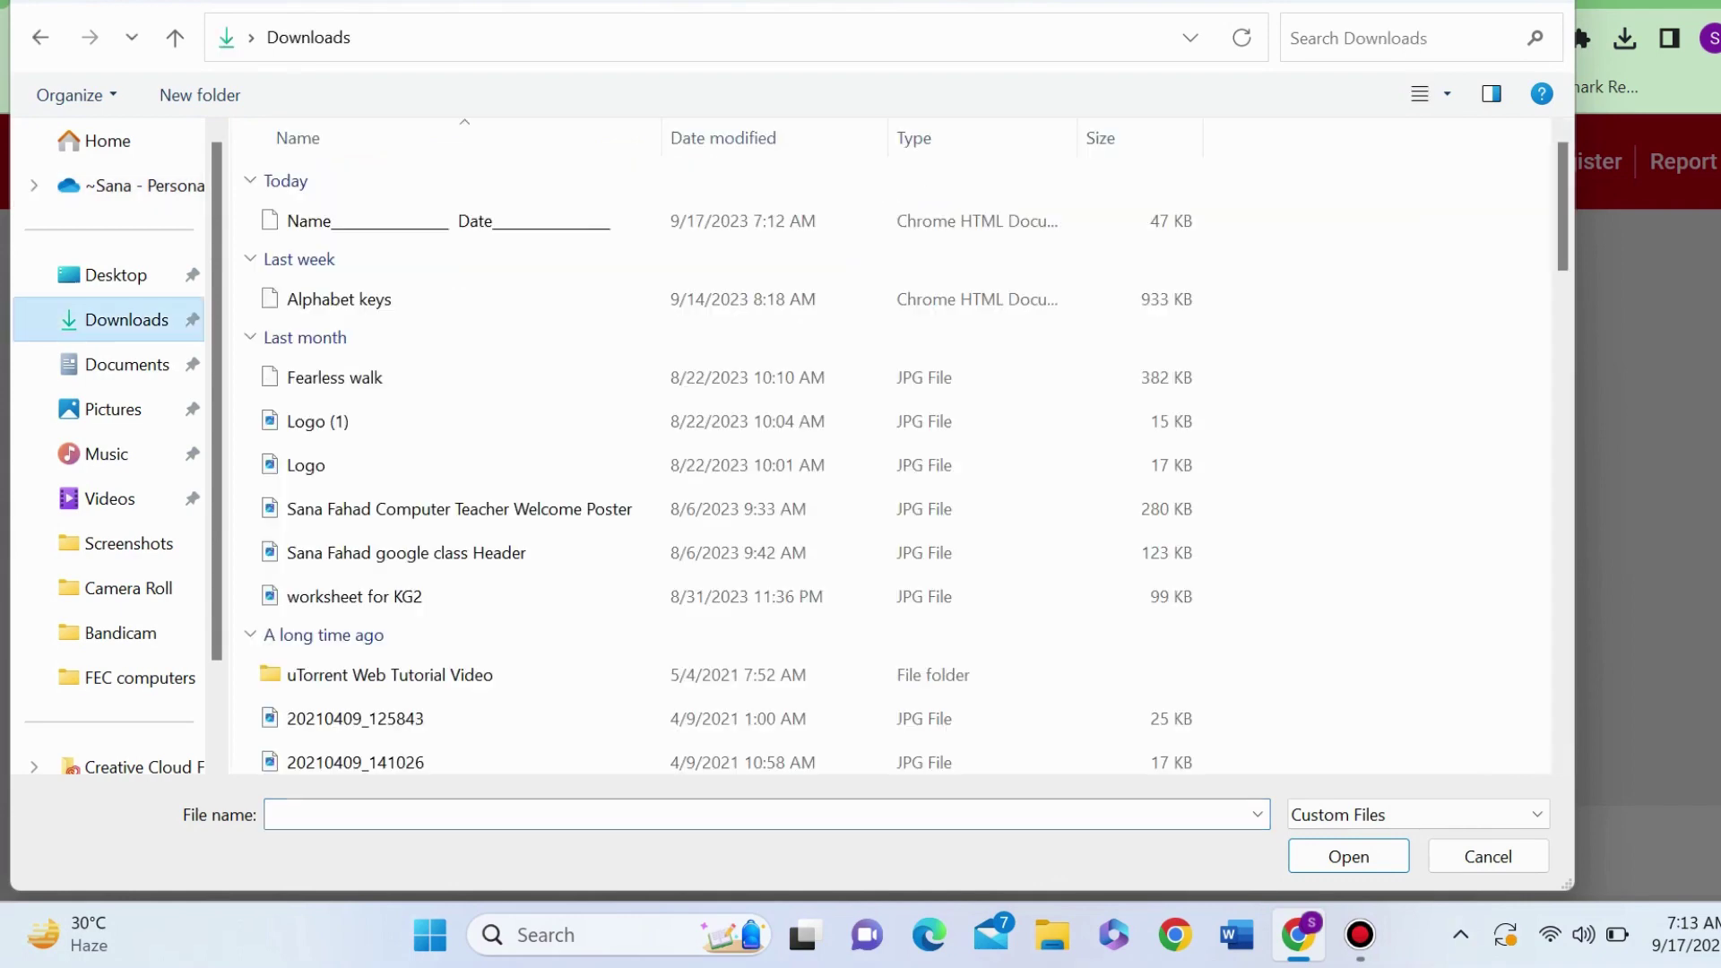
double_click(453, 219)
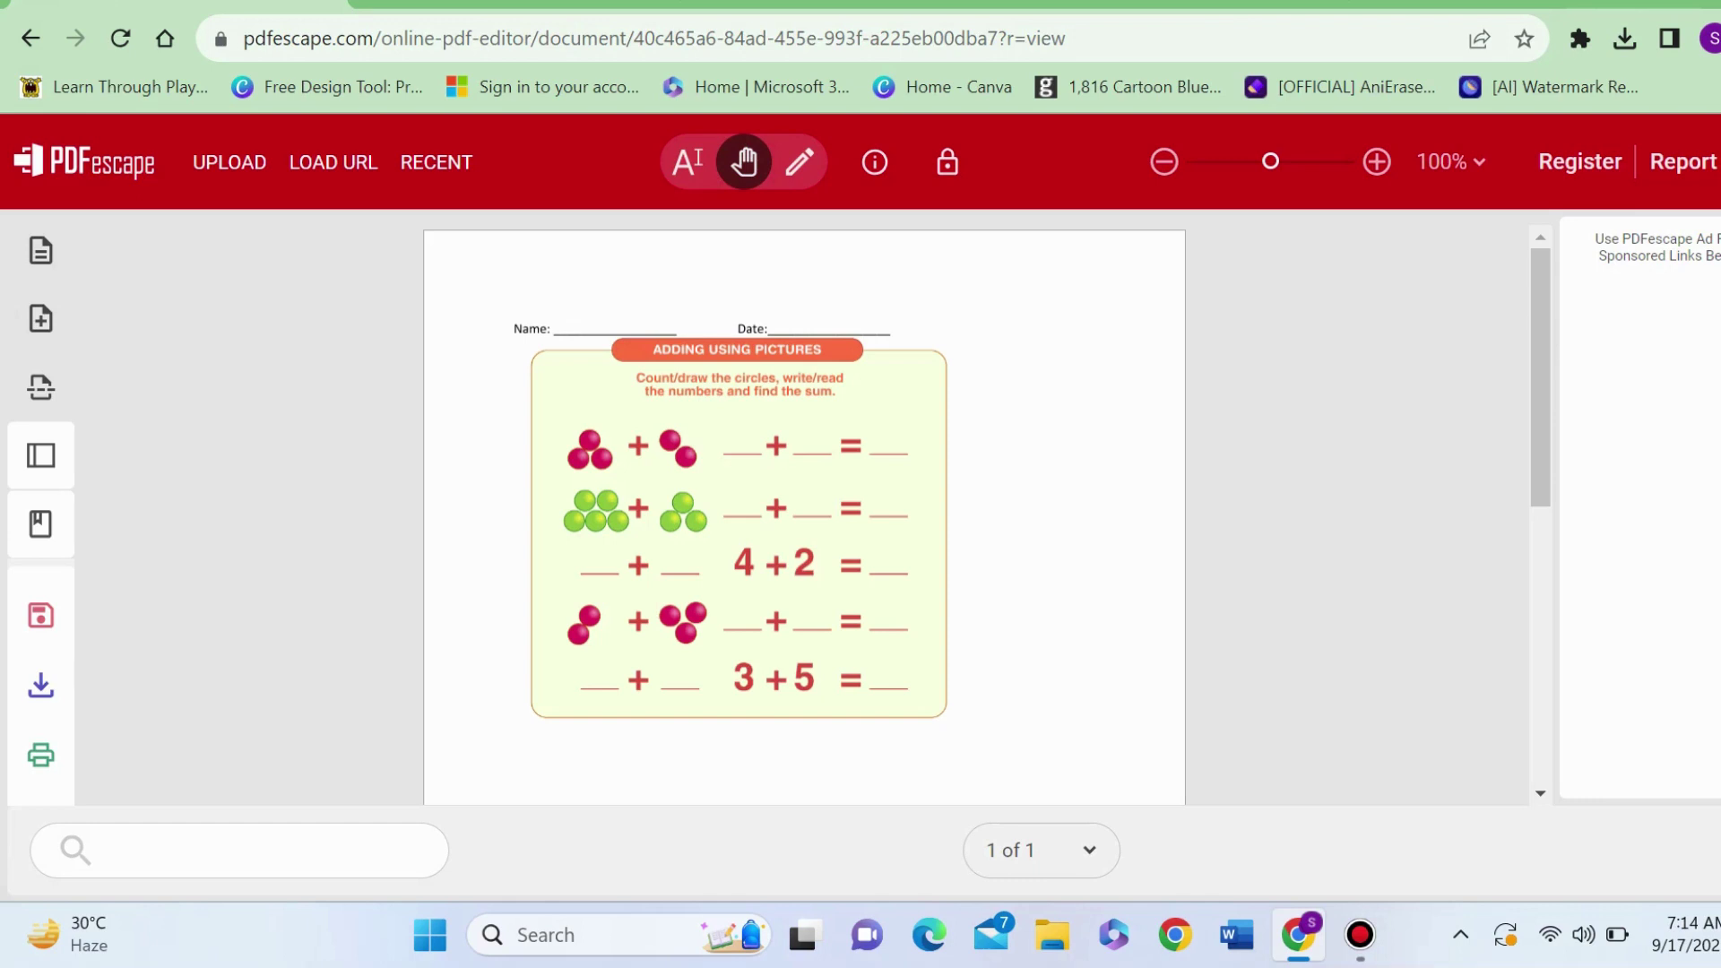
Add Text form fields over the answer blanks in the first three addition problems of the worksheet.
mouse_move(41, 248)
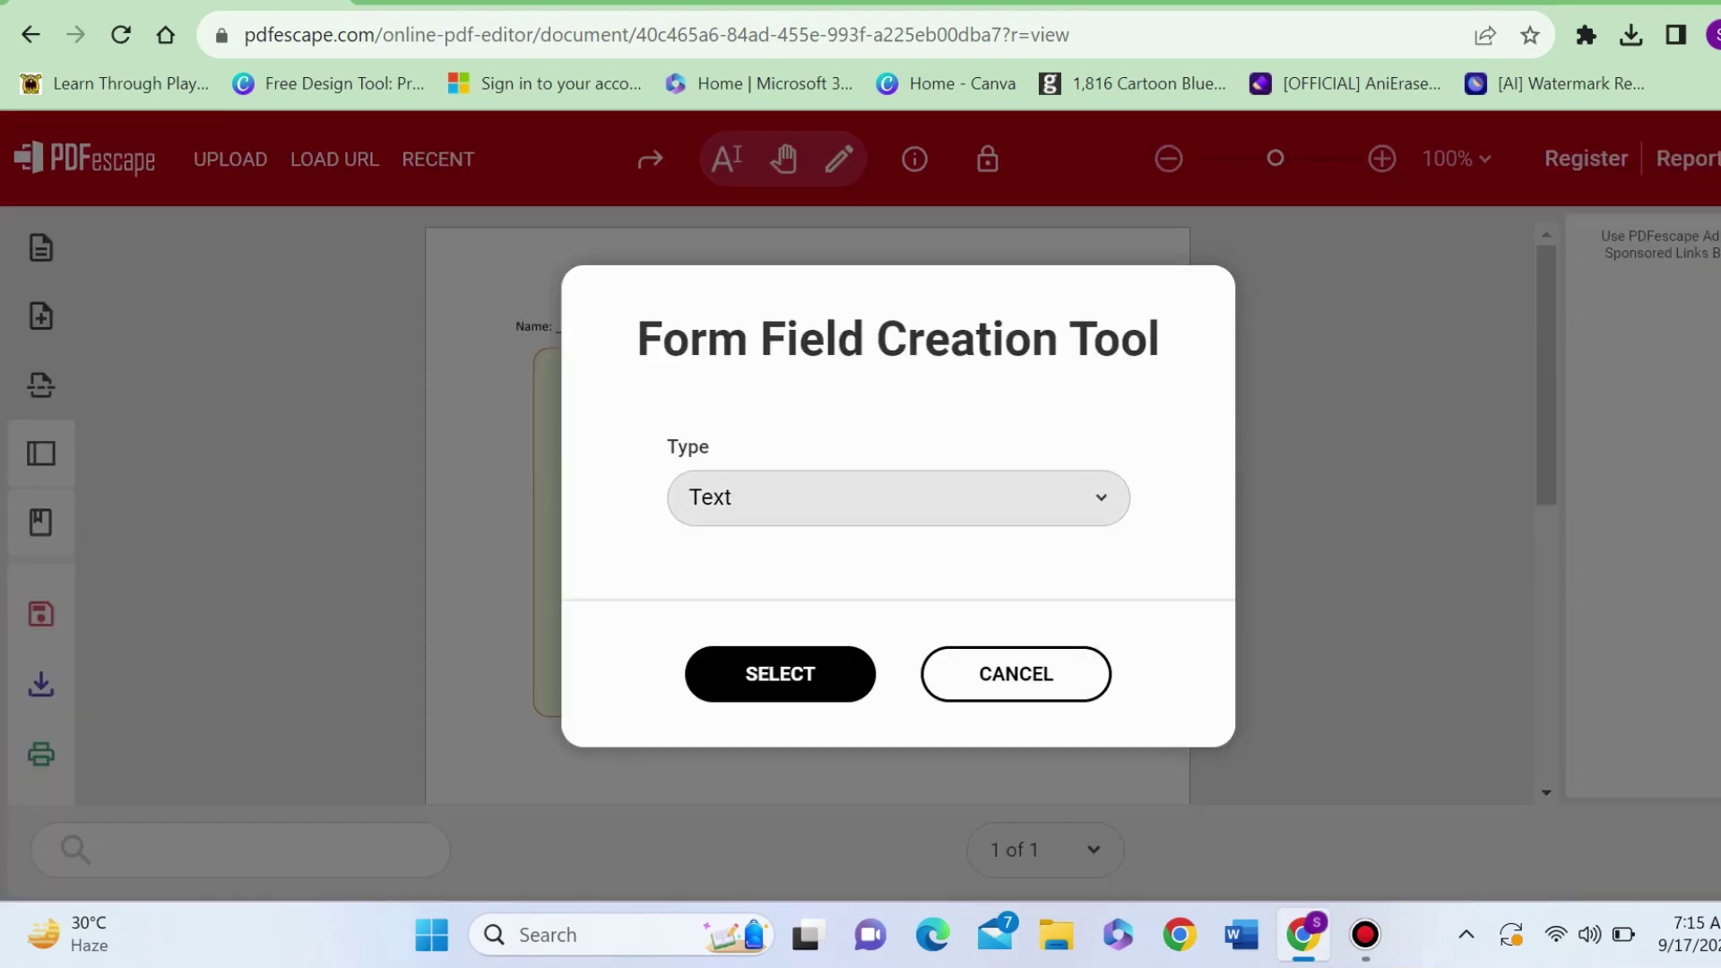
left_click(898, 498)
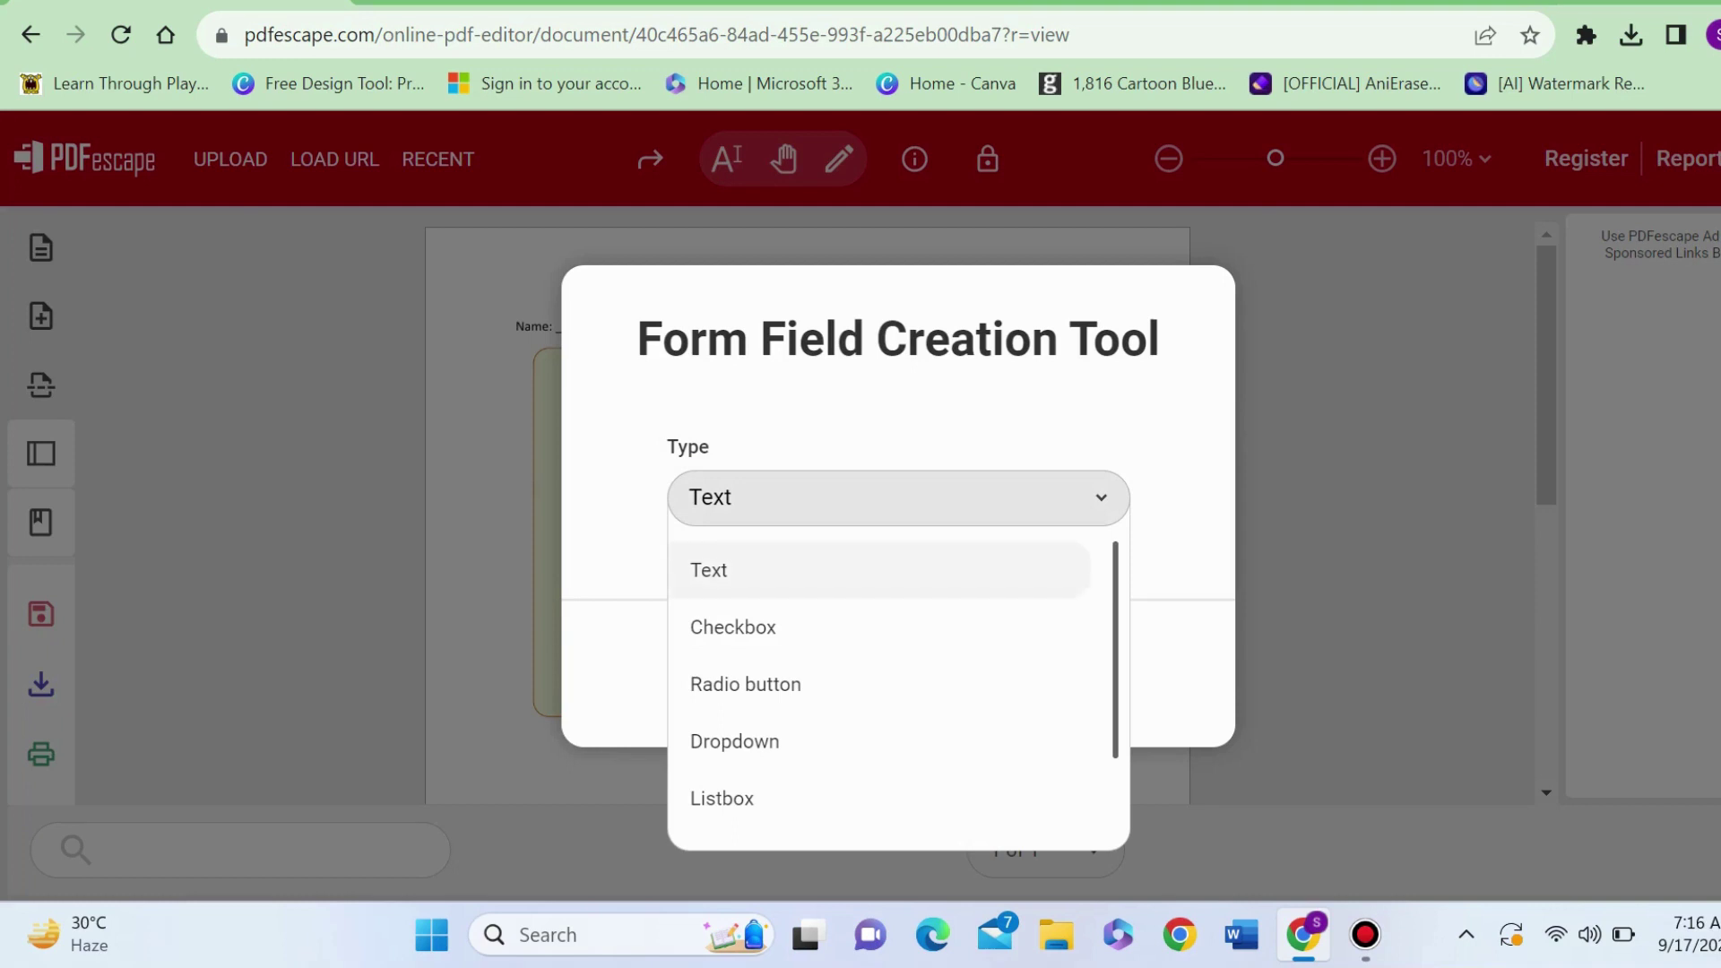
left_click(762, 570)
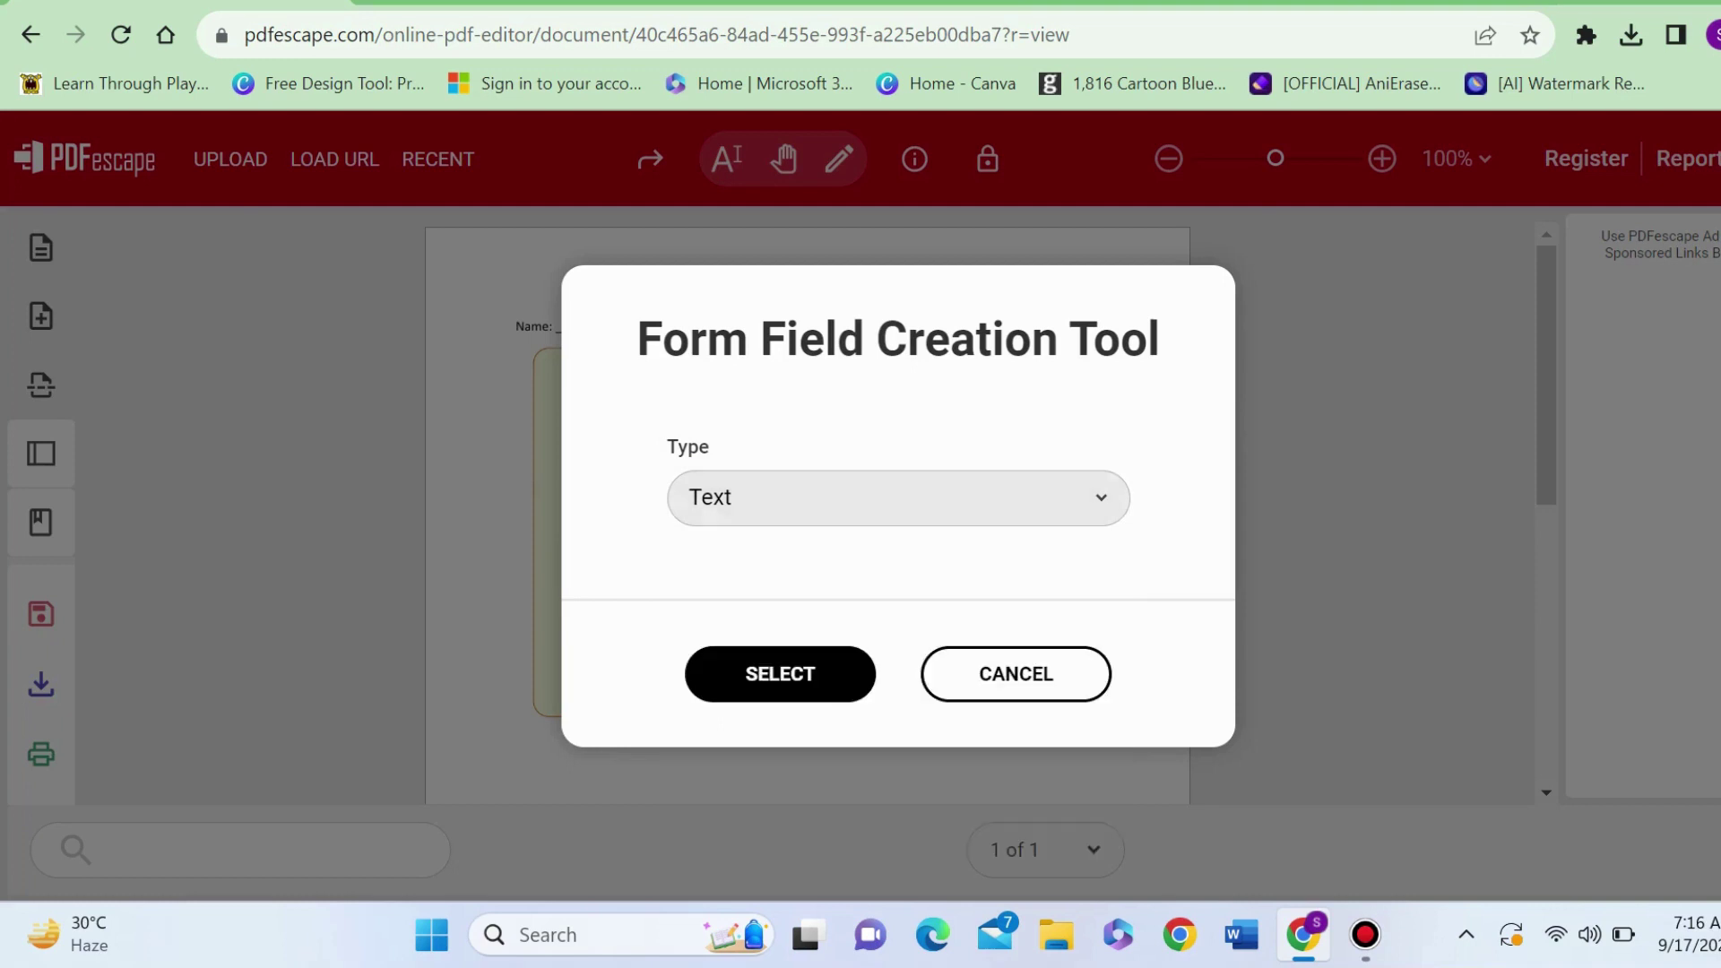
left_click(780, 674)
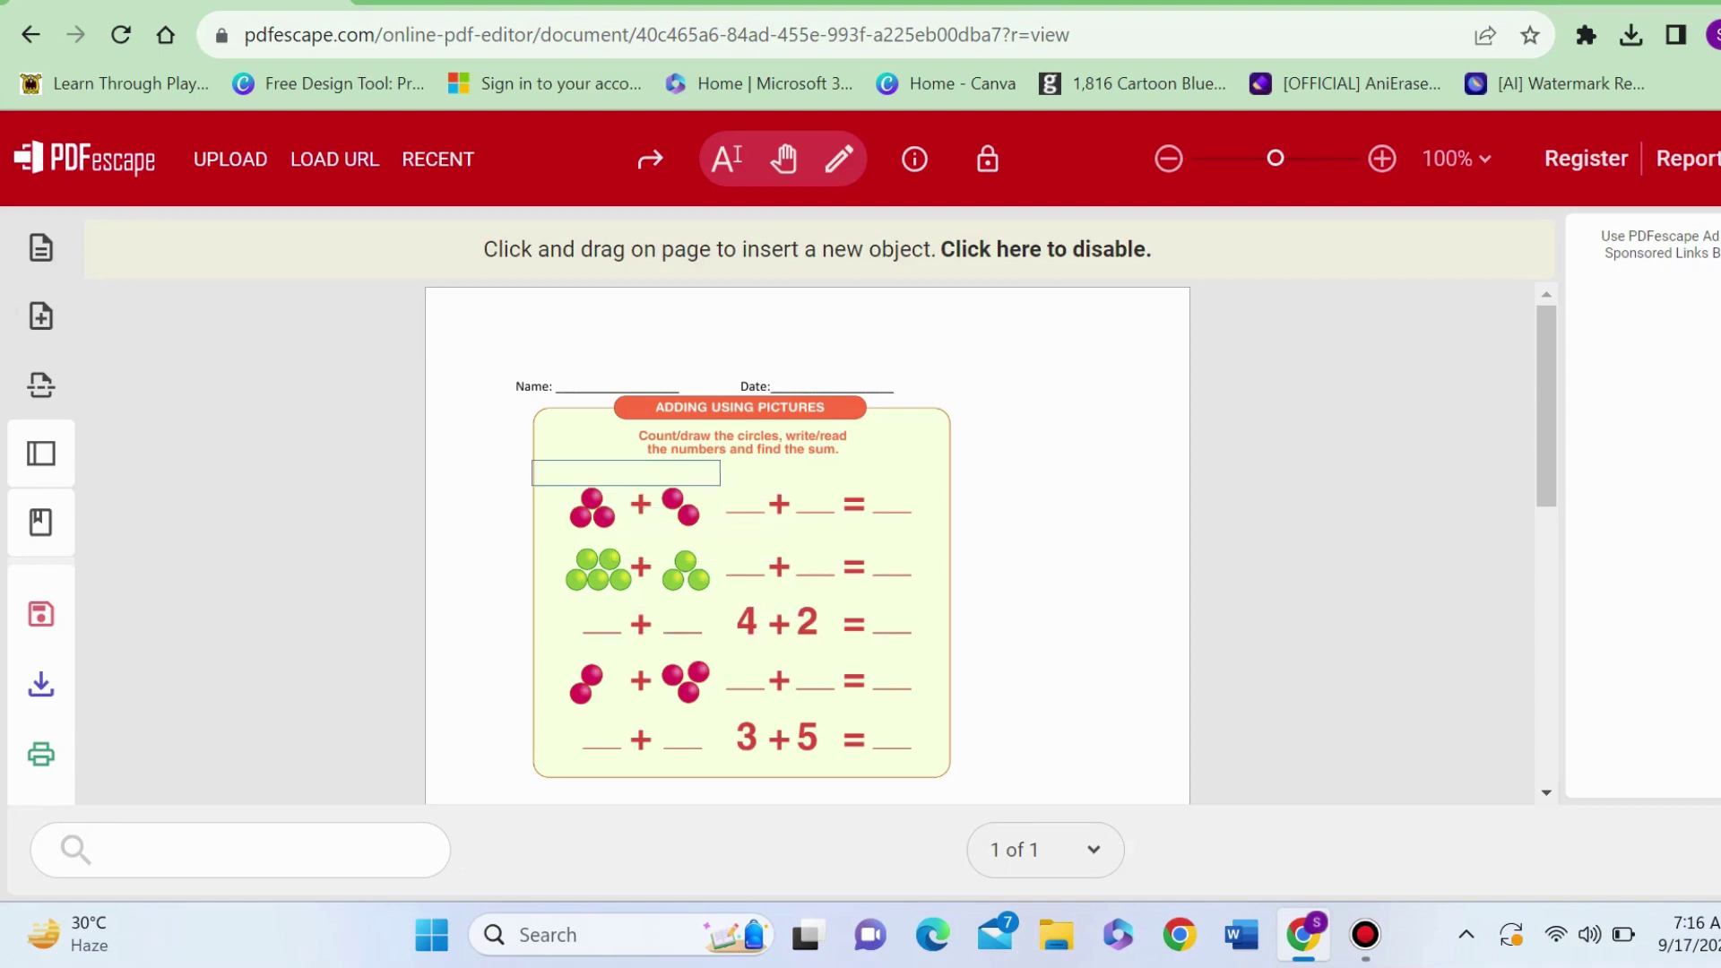
left_click_drag(720, 486, 773, 516)
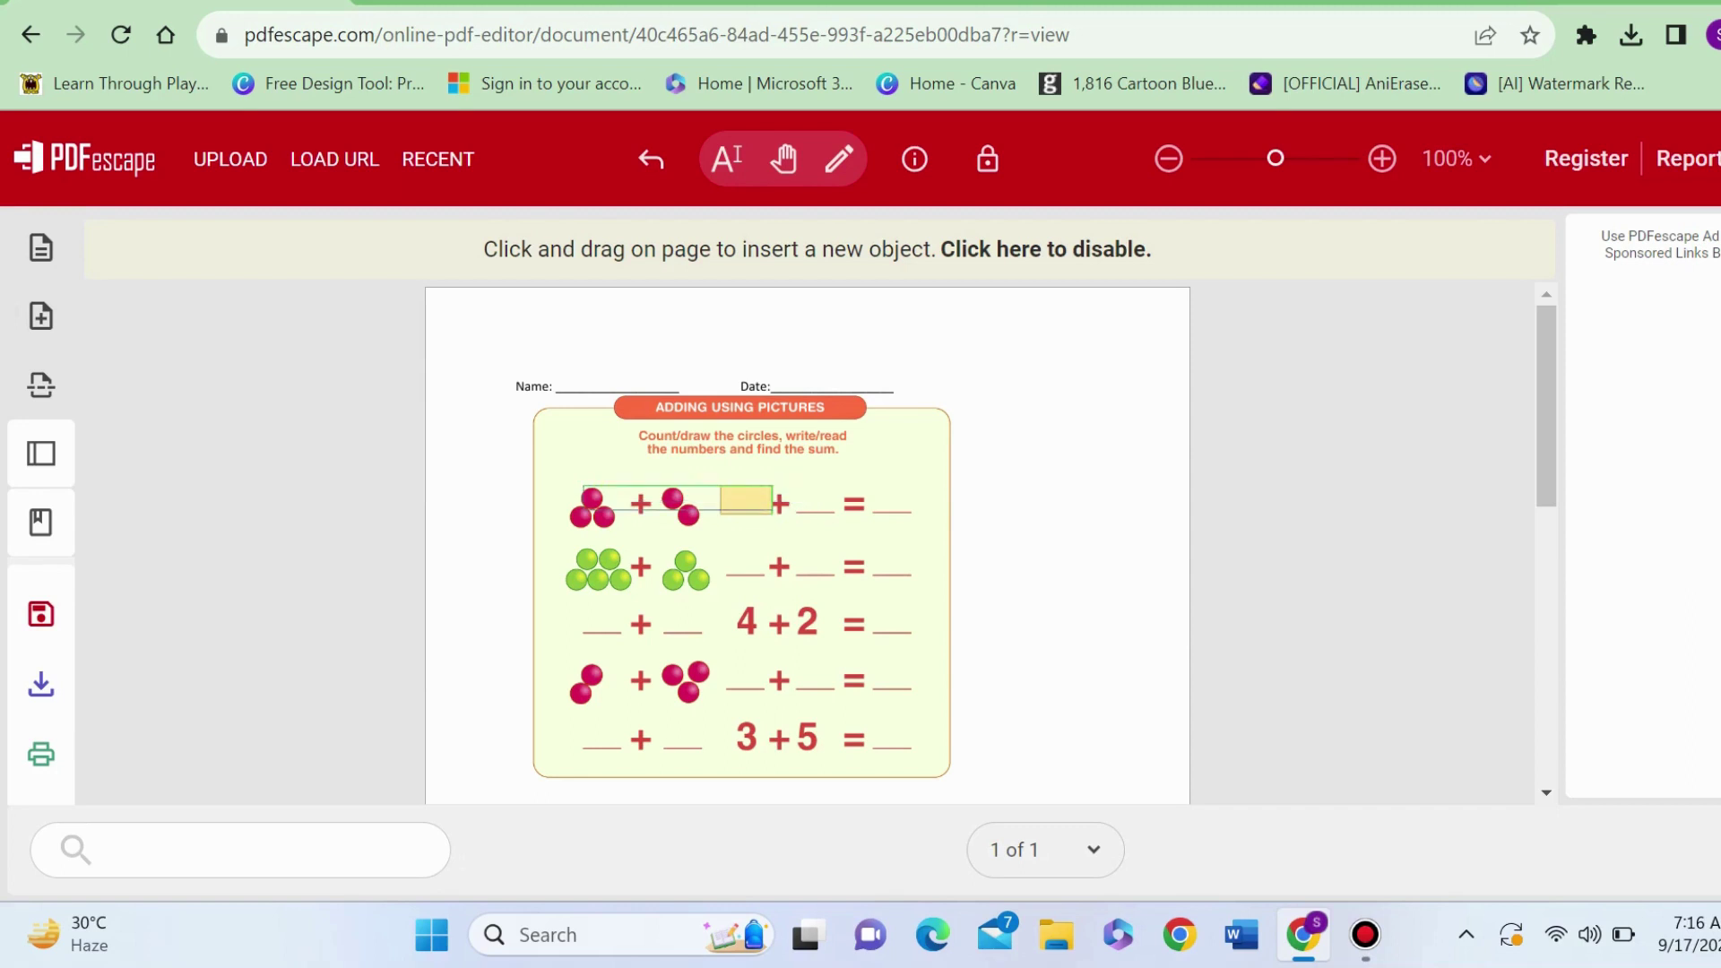
left_click_drag(796, 485, 841, 515)
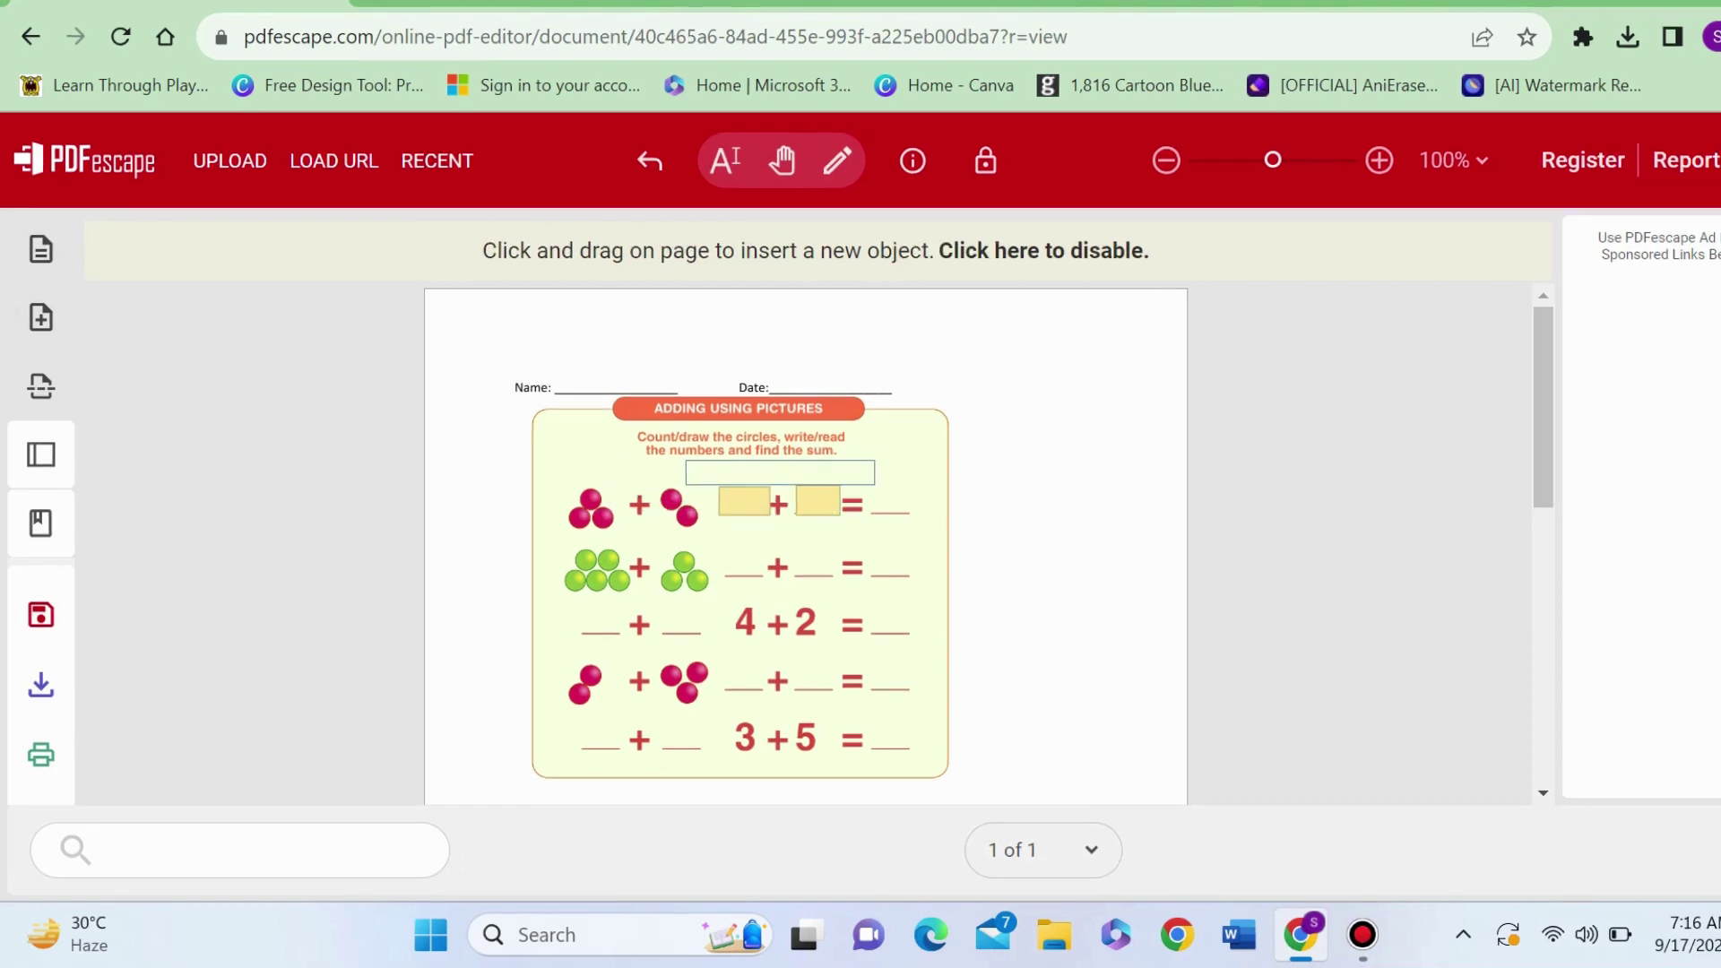
left_click_drag(686, 485, 683, 483)
left_click_drag(872, 482, 926, 515)
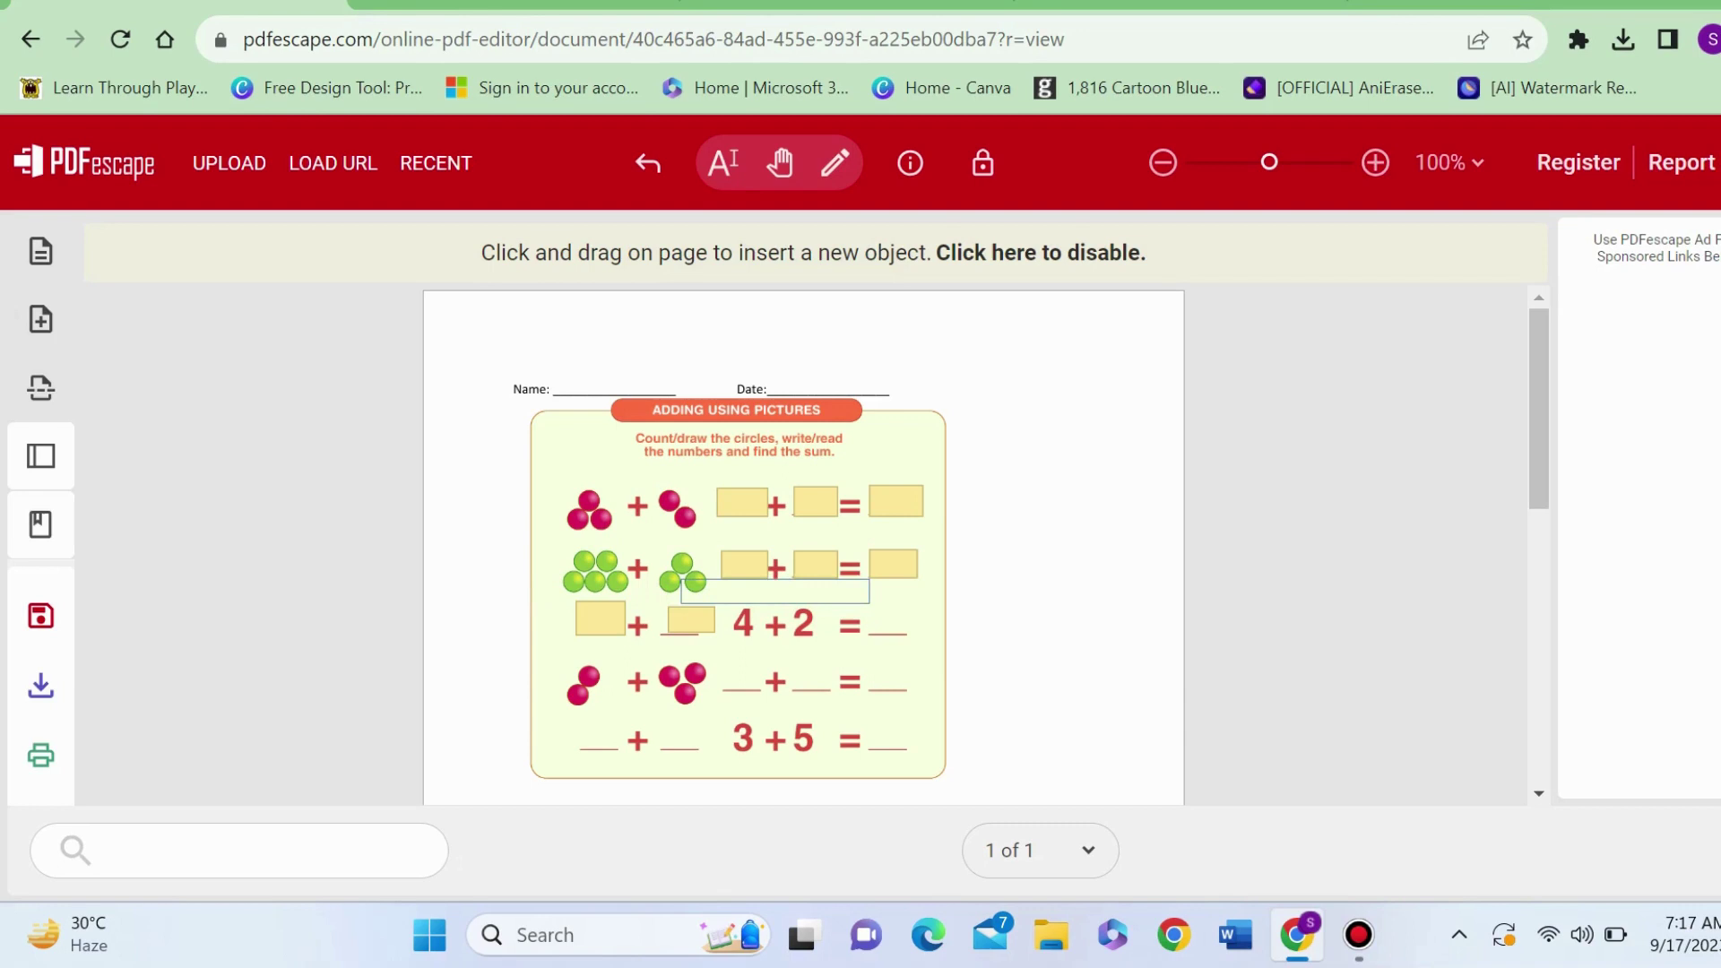
left_click_drag(872, 602, 928, 634)
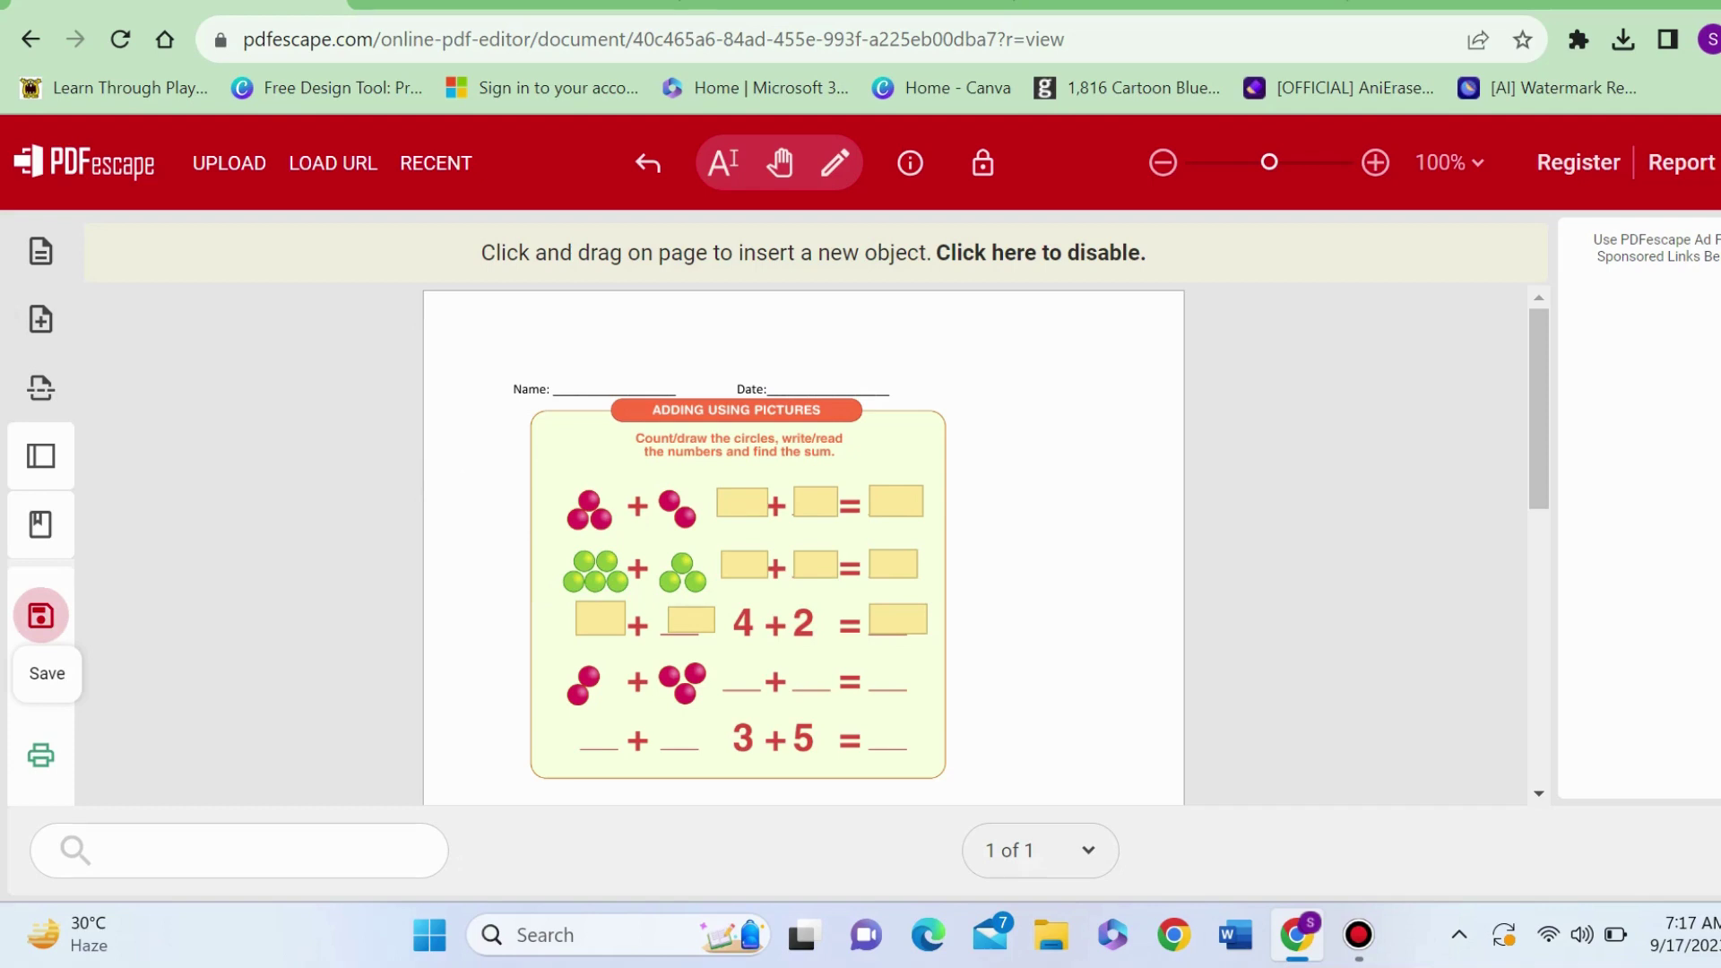
Save and download the fillable worksheet PDF, and open the downloaded copy in the browser.
left_click(40, 616)
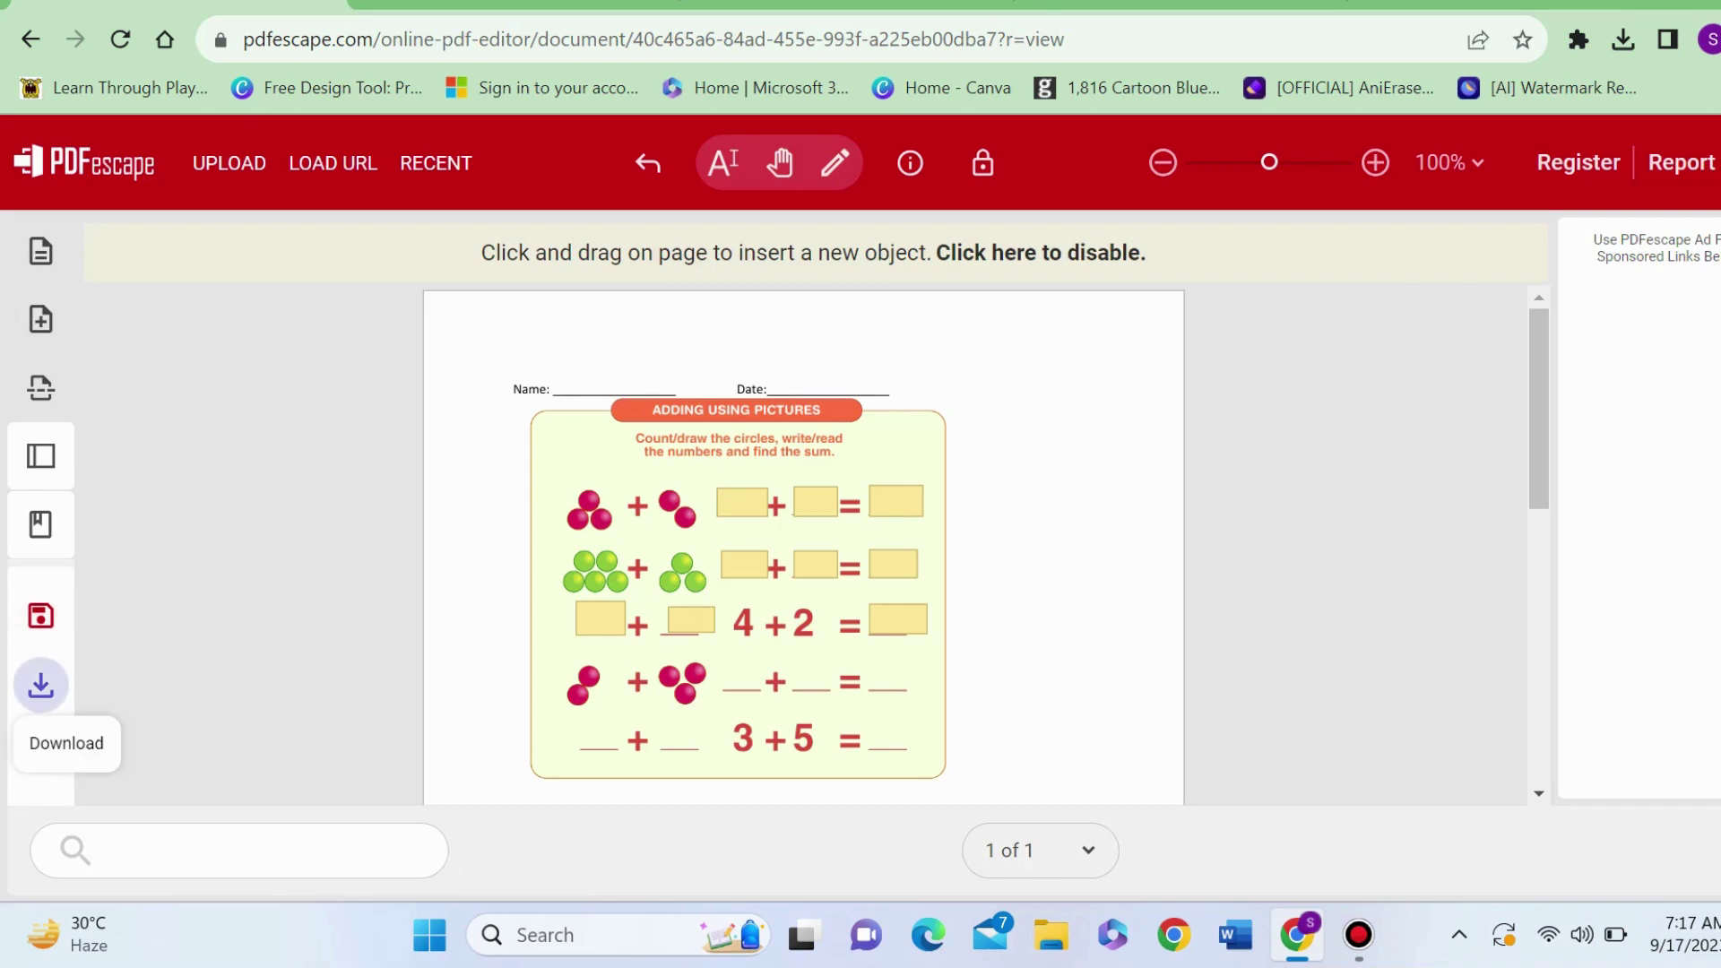
left_click(40, 686)
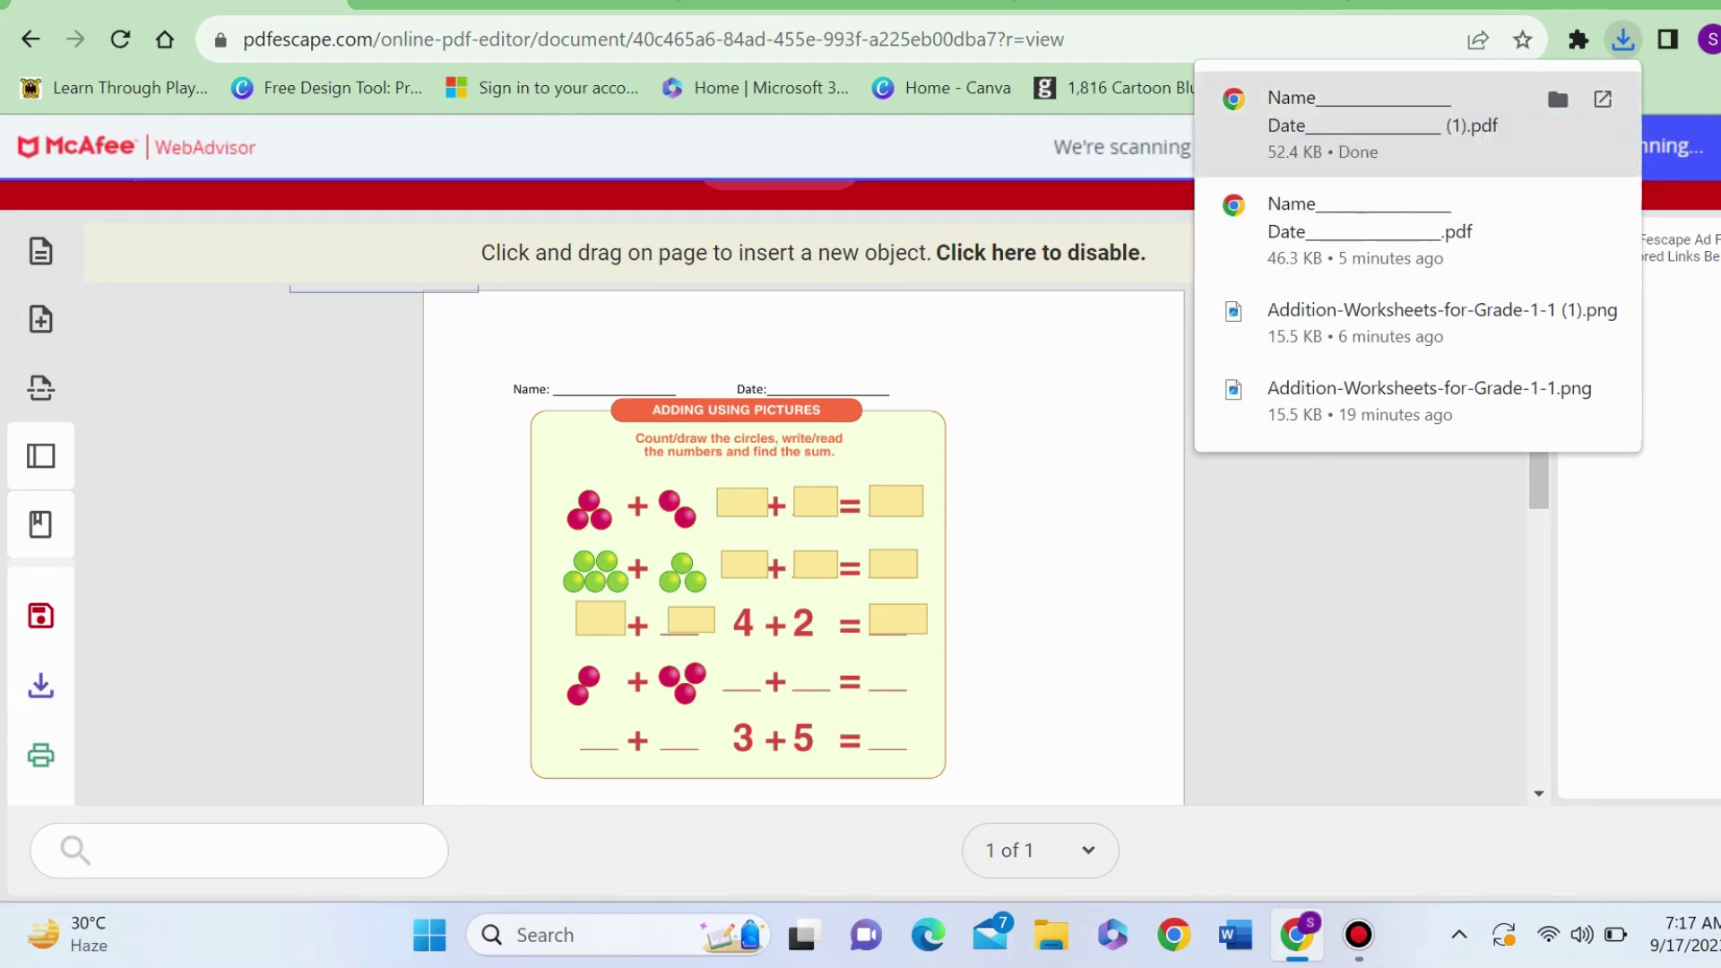
left_click(1327, 112)
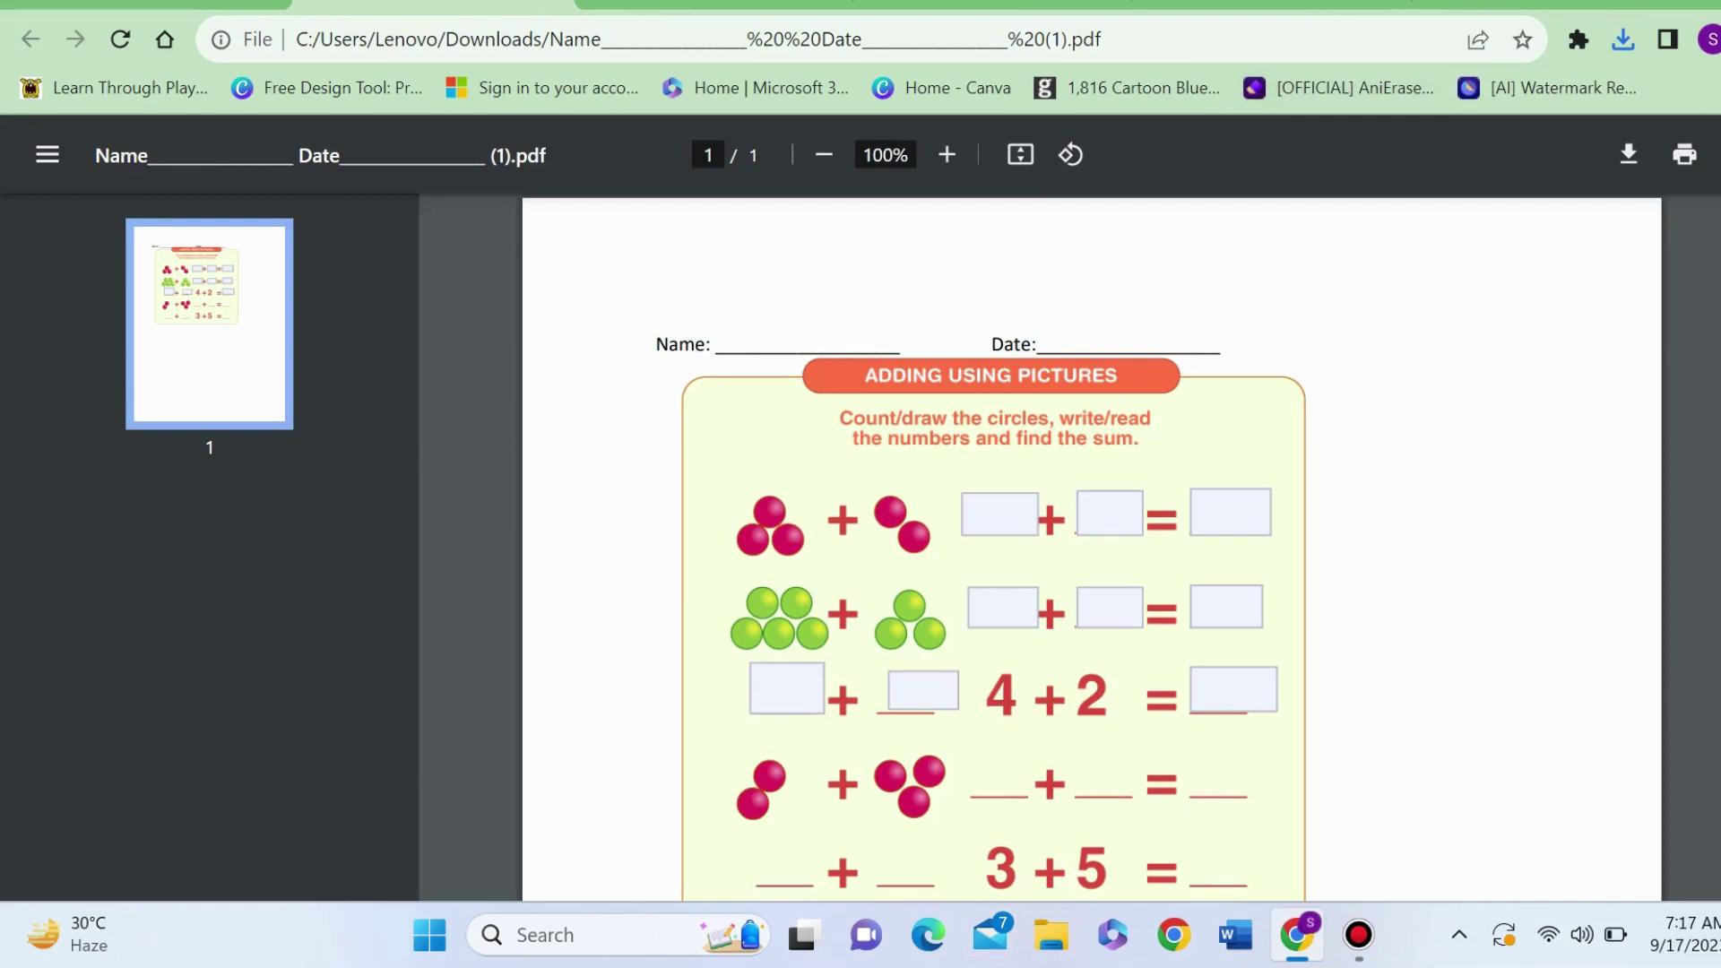
Fill in the first addition problem's fields with 3 and 2, and 5 as the sum.
left_click(1000, 515)
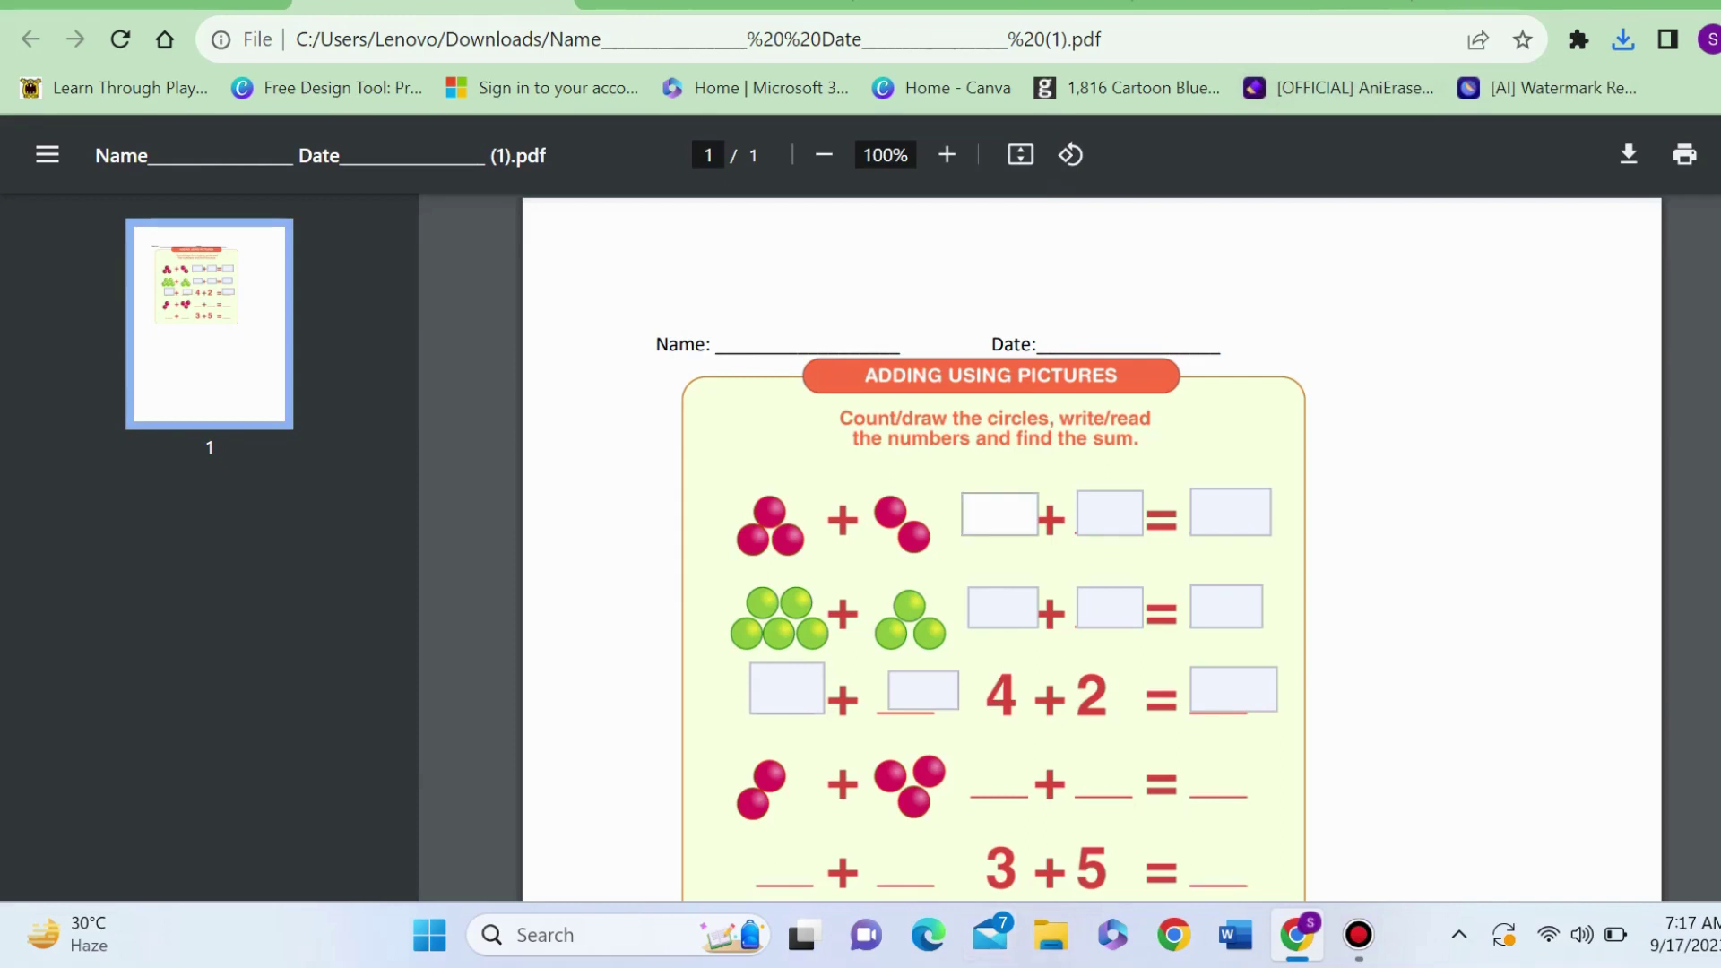
type("3")
left_click(1109, 514)
type("2")
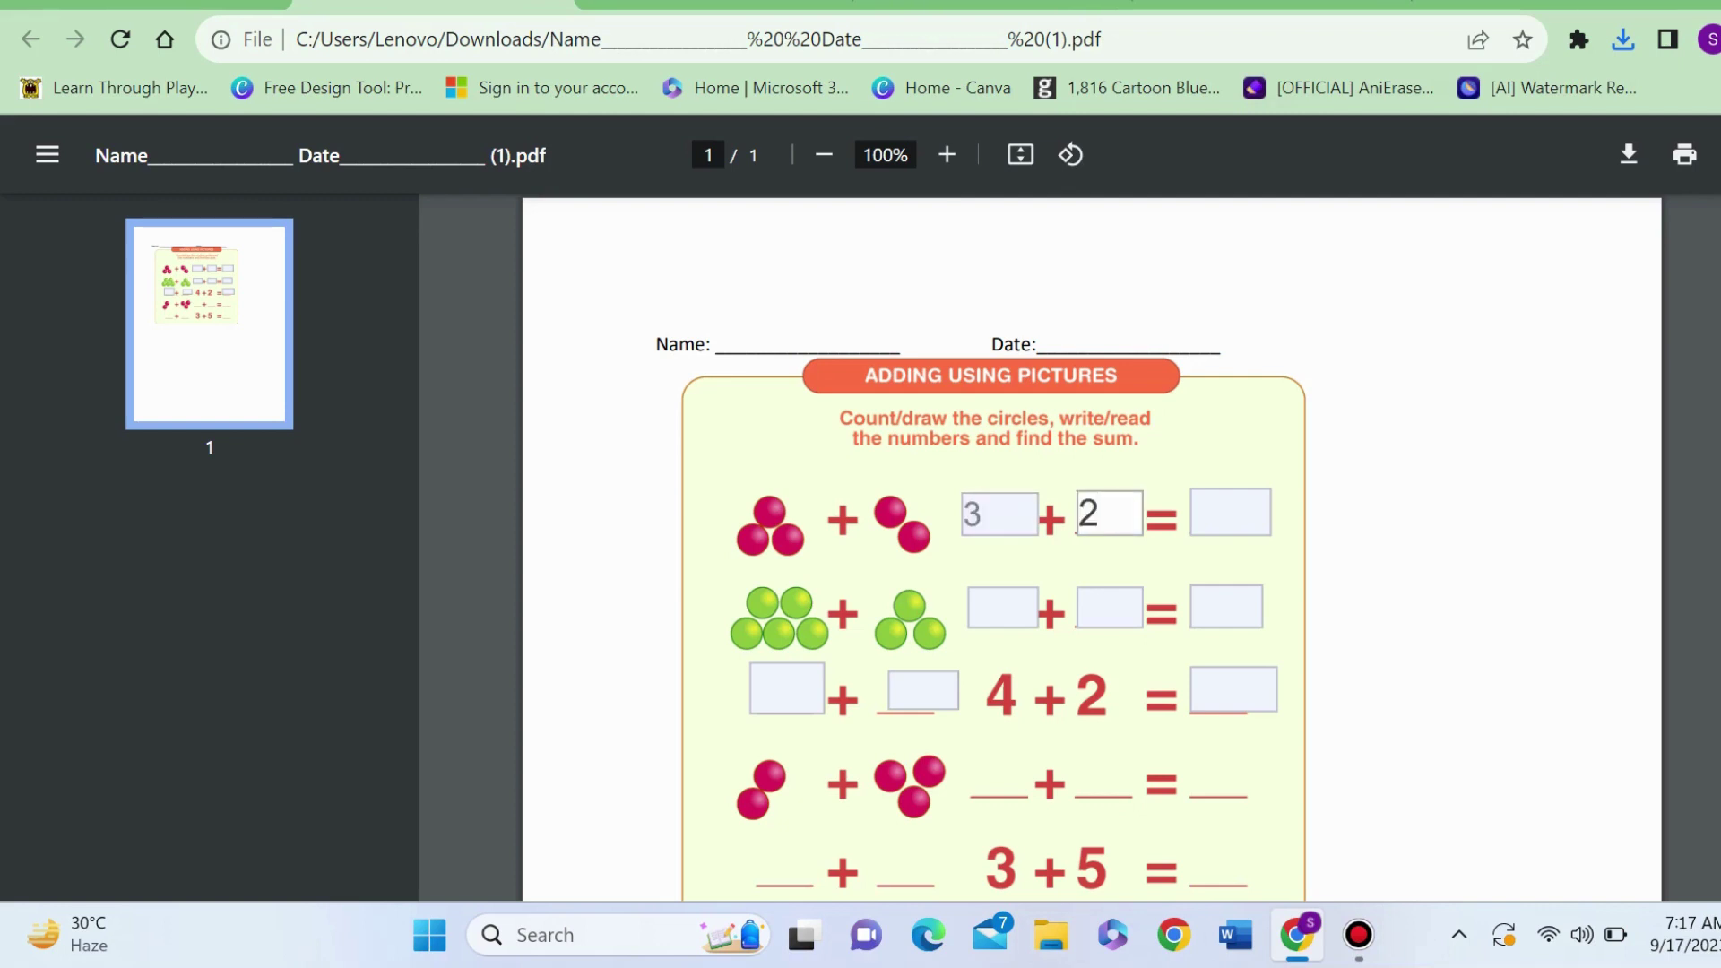
left_click(1230, 513)
type("5")
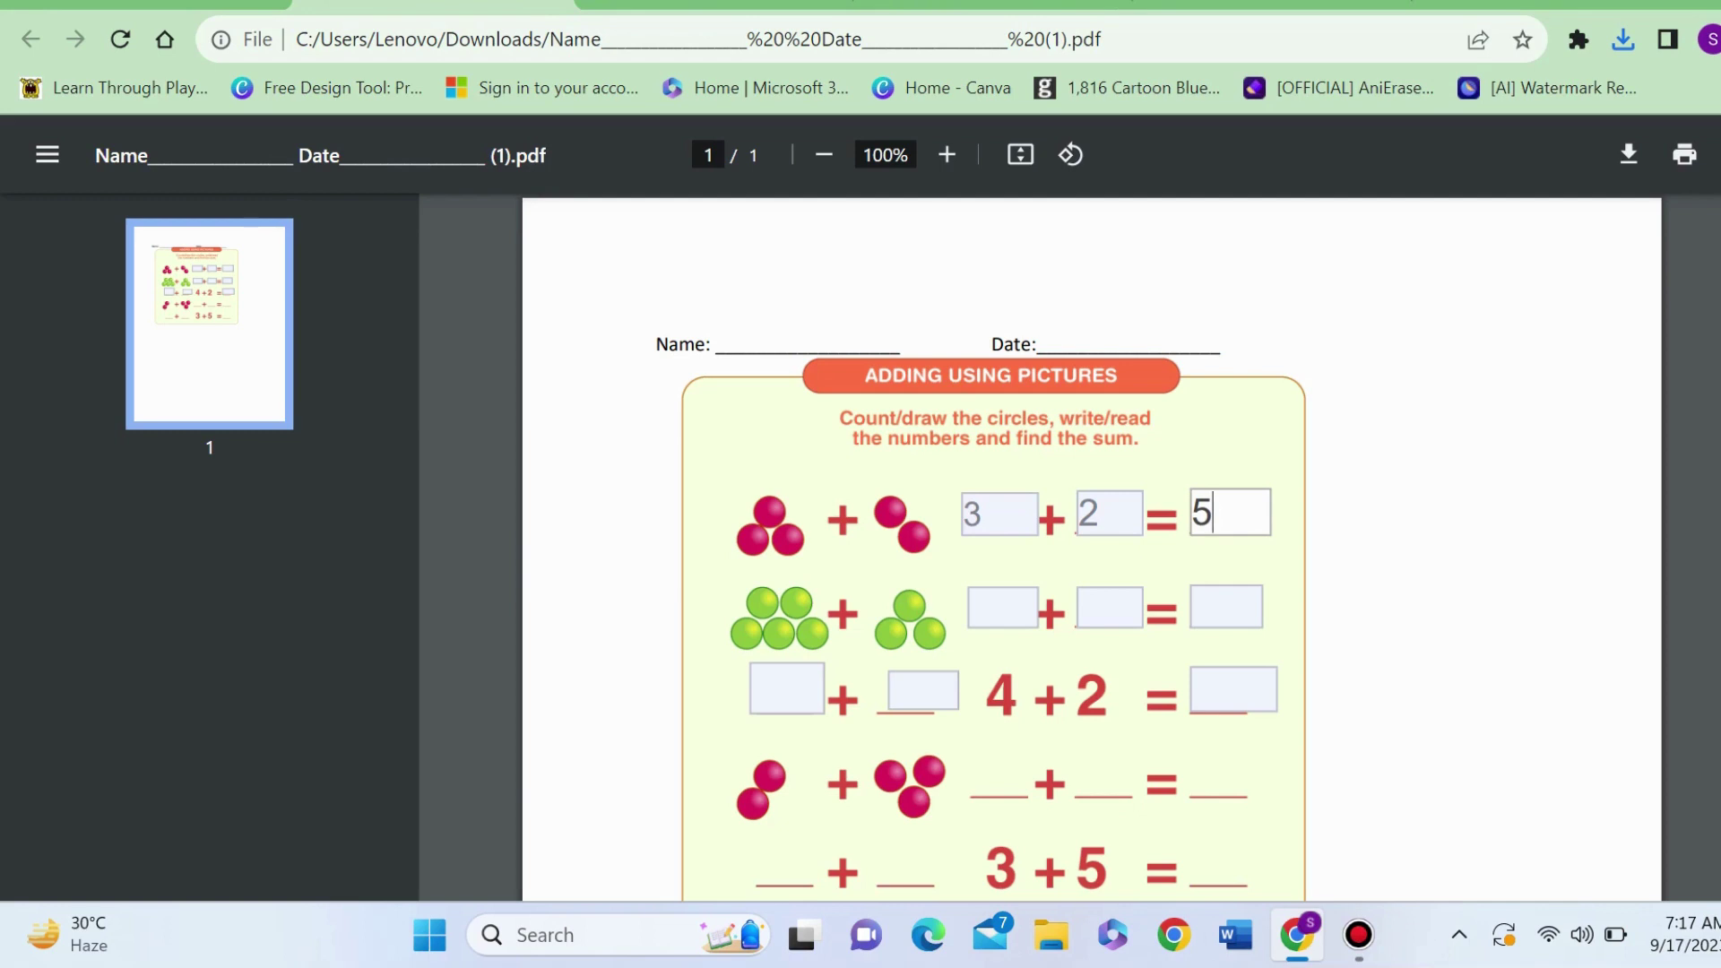
Enter 5 and 3 in the second addition problem's number fields and activate its sum field.
left_click(1003, 608)
type("5")
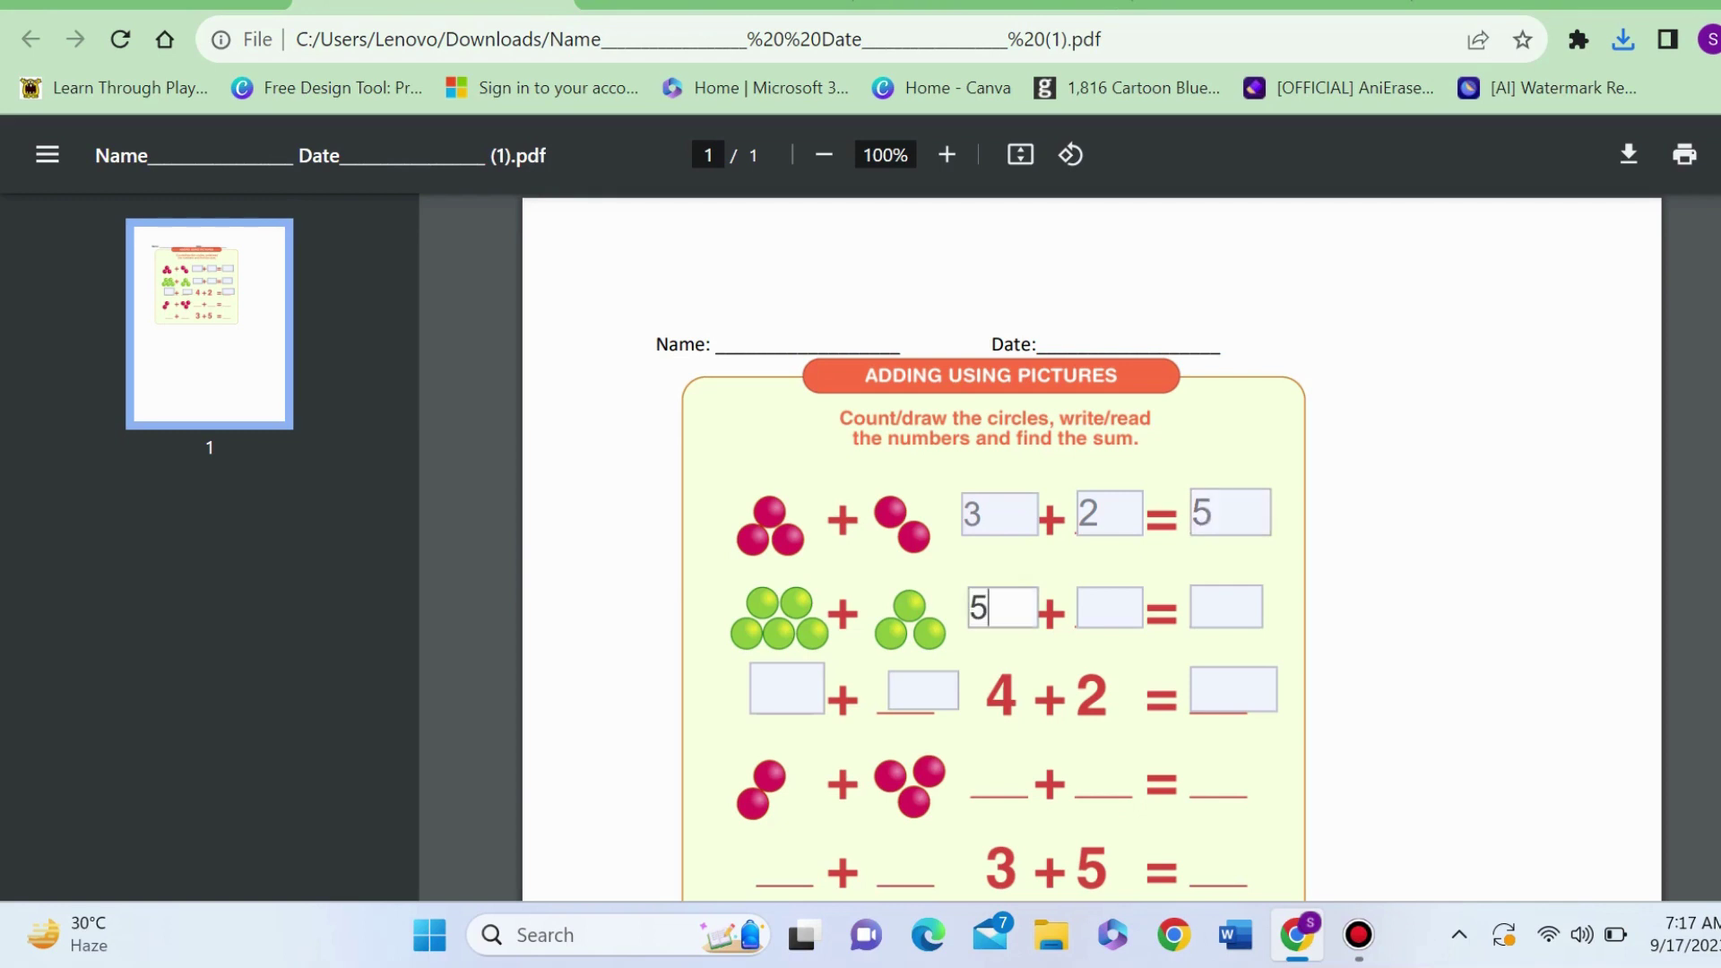
left_click(1110, 608)
type("3")
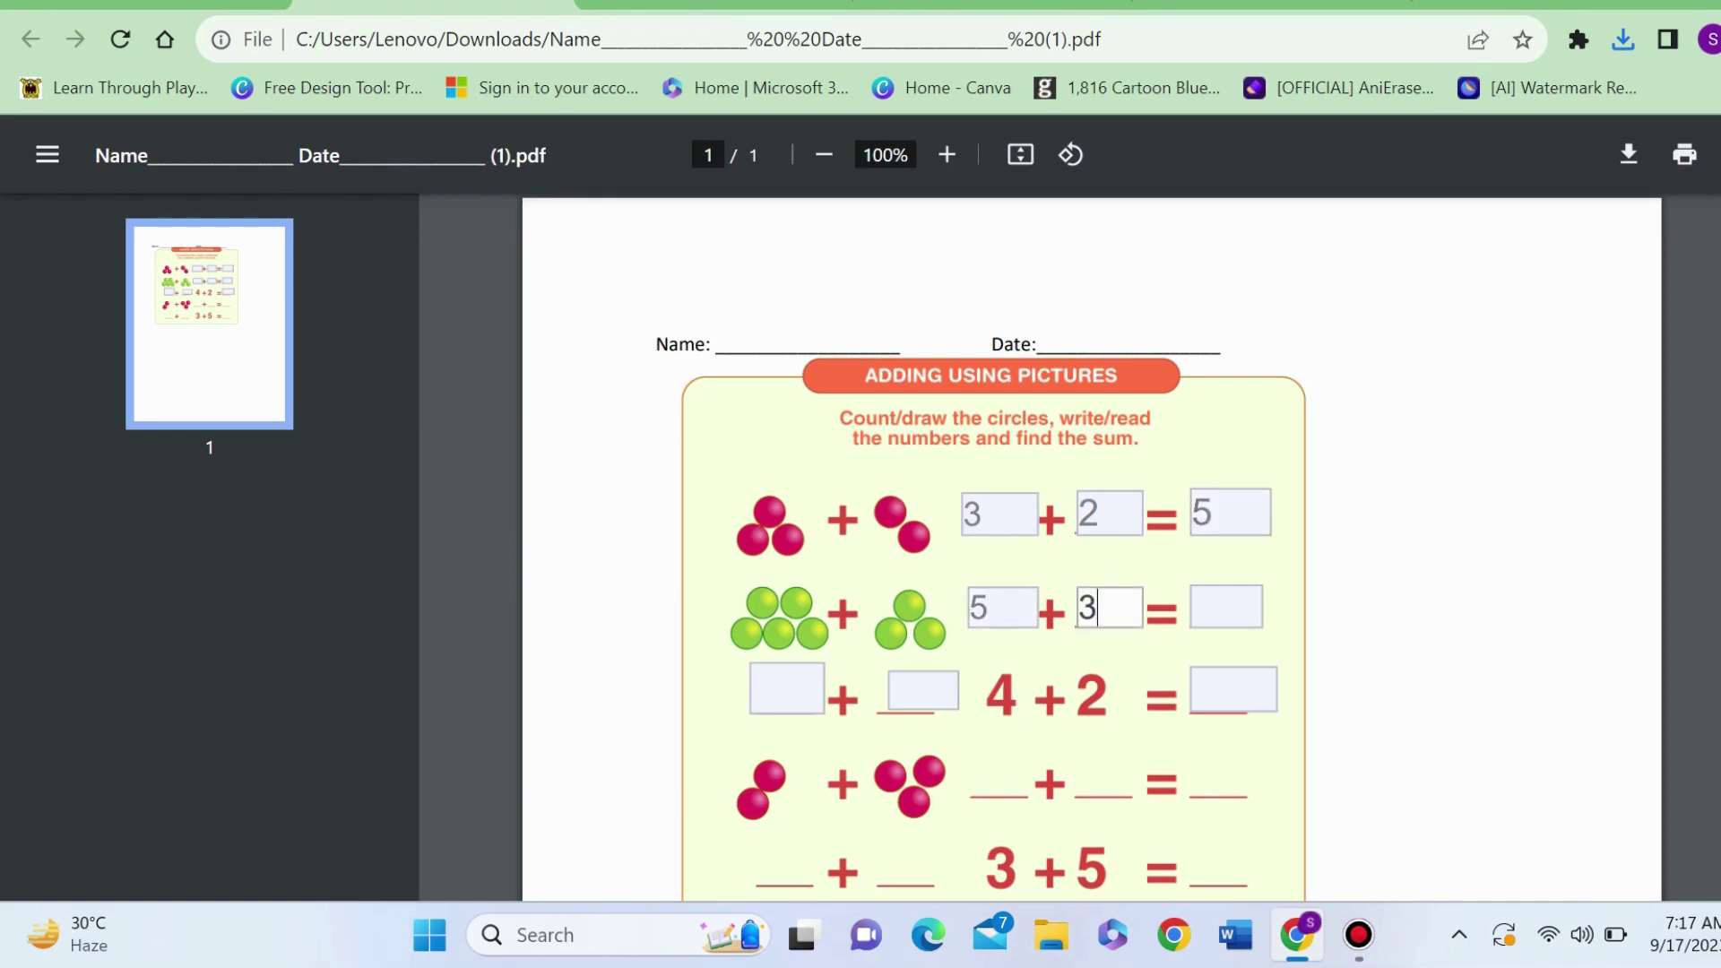
left_click(1226, 607)
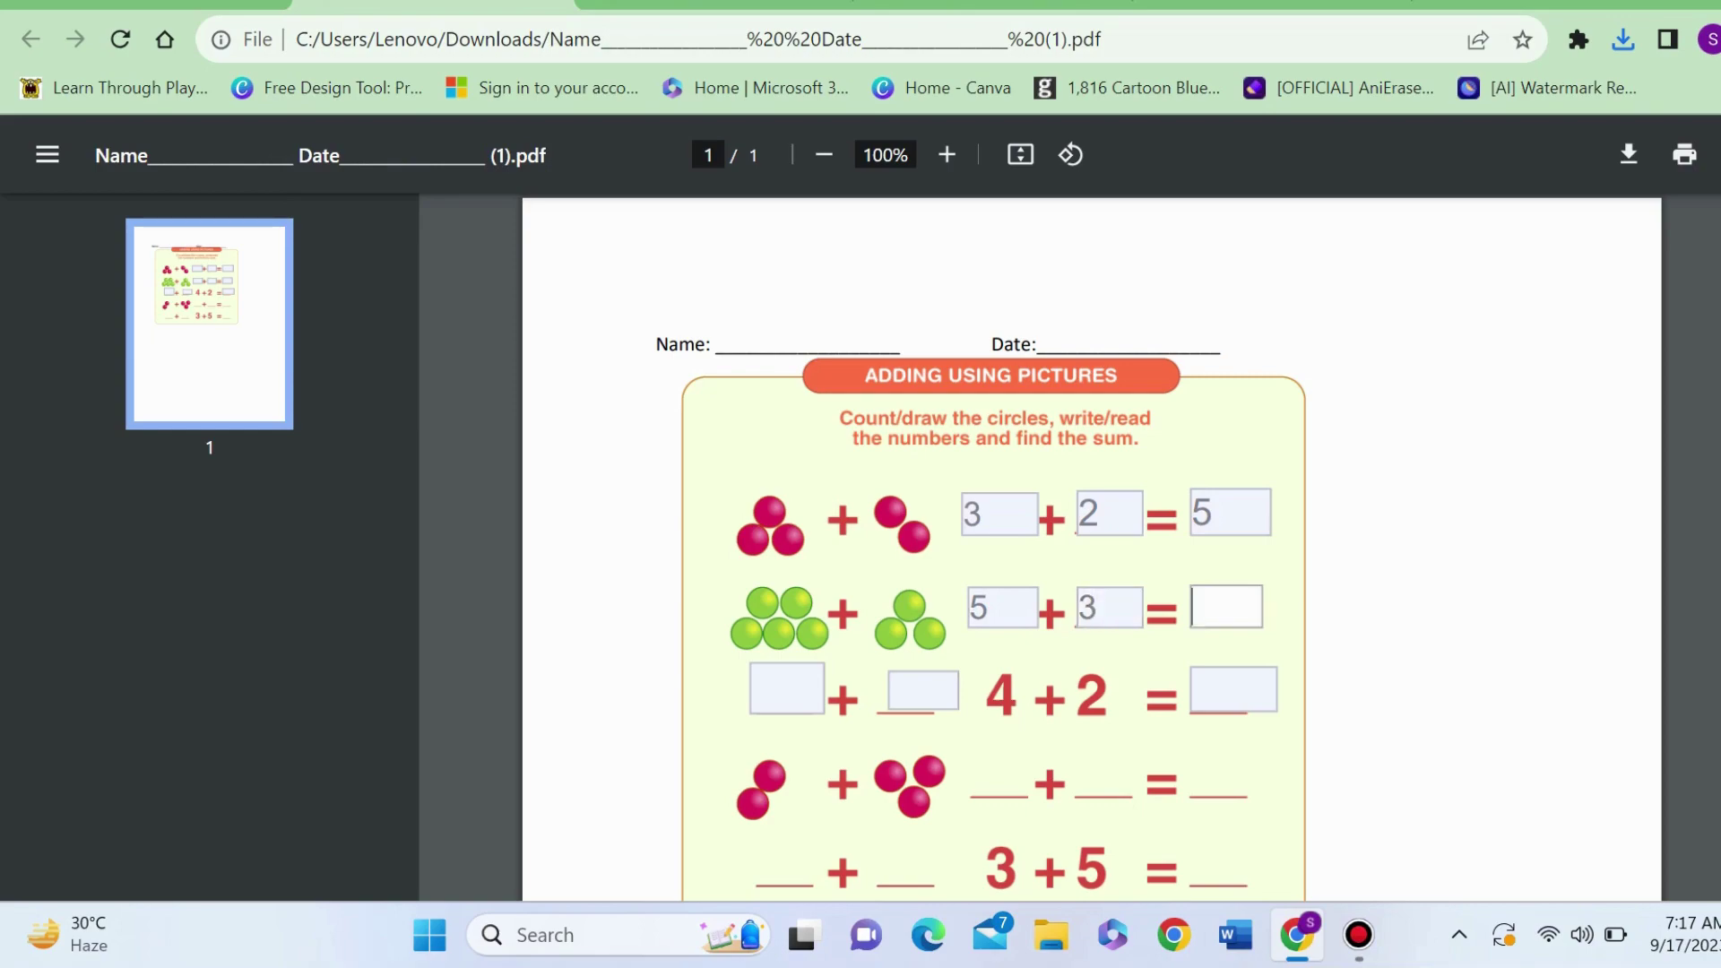